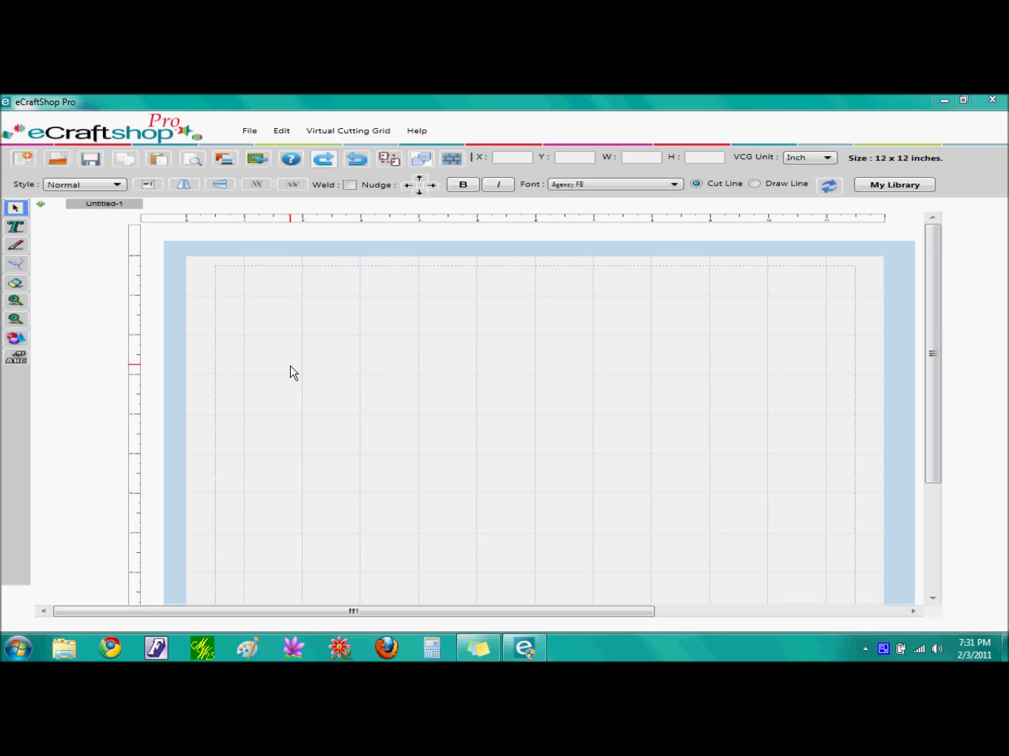
- Check the program's version information under Help, then briefly open and close the File menu
{"action": "left_click", "coordinate": [417, 131]}
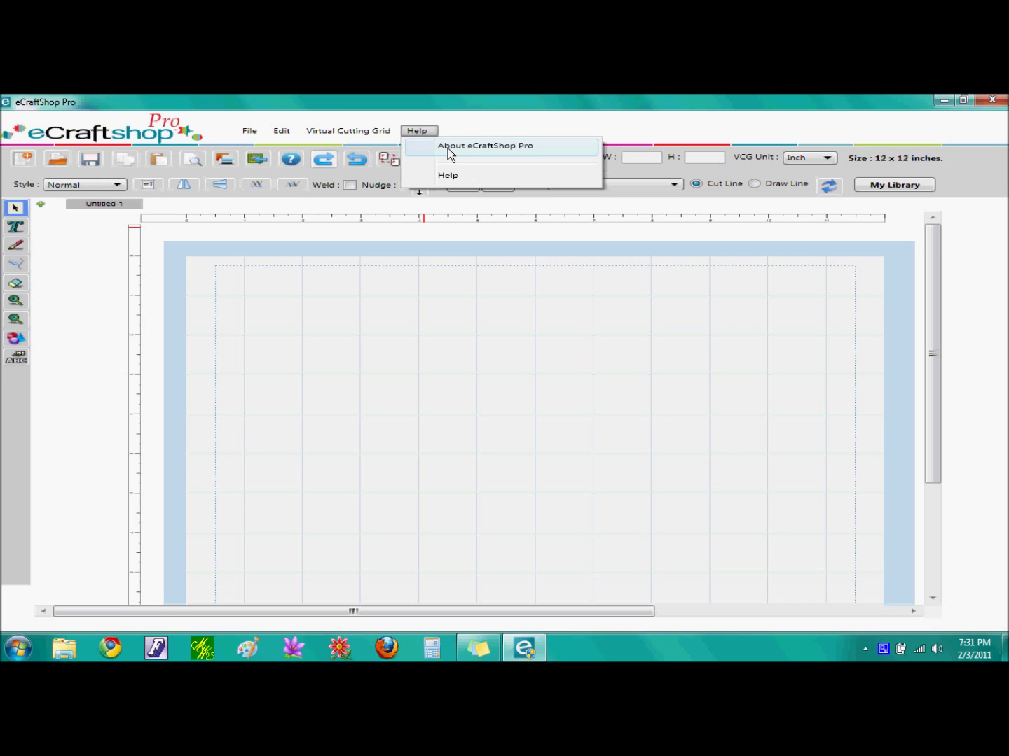
{"action": "left_click", "coordinate": [447, 149]}
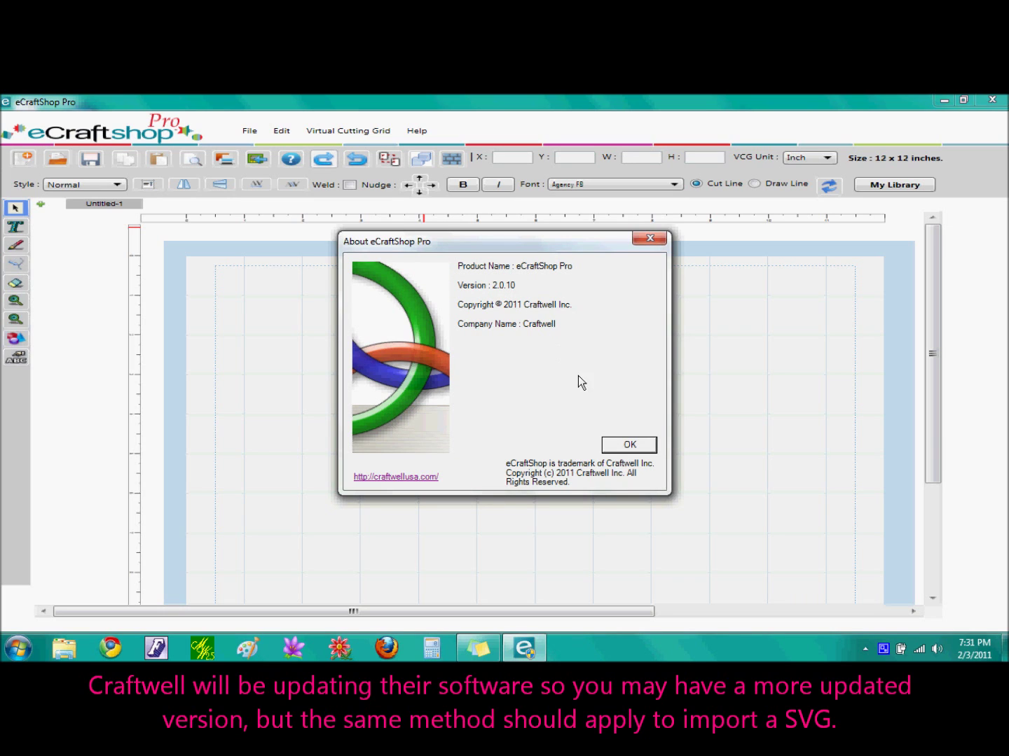
{"action": "left_click", "coordinate": [614, 447]}
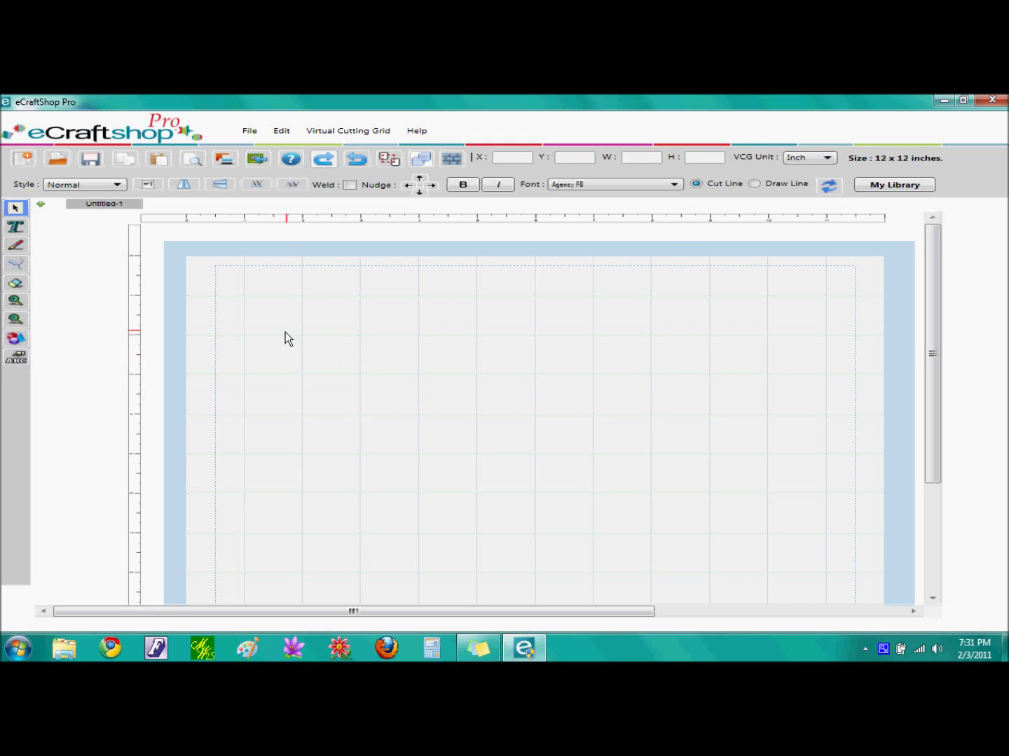
{"action": "left_click", "coordinate": [249, 132]}
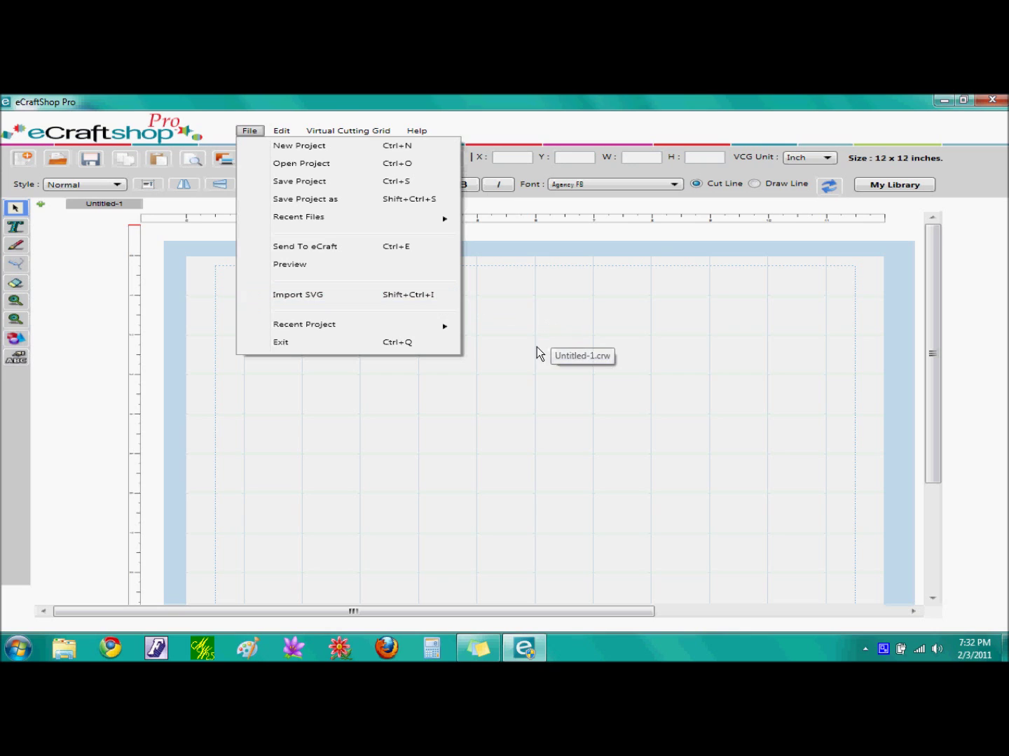
{"action": "left_click", "coordinate": [496, 373]}
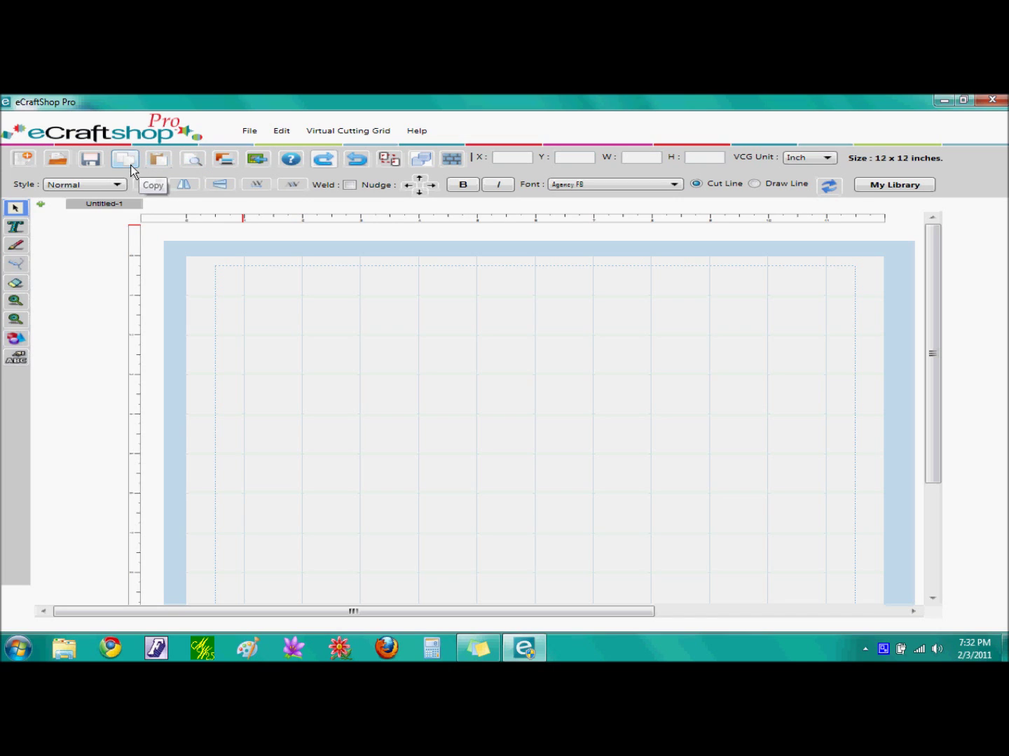
- Start an SVG import and pick 2_B from MyVinylDesigner > alphabet 2 > files > 2_ALPHABET_SVG
{"action": "left_click", "coordinate": [255, 161]}
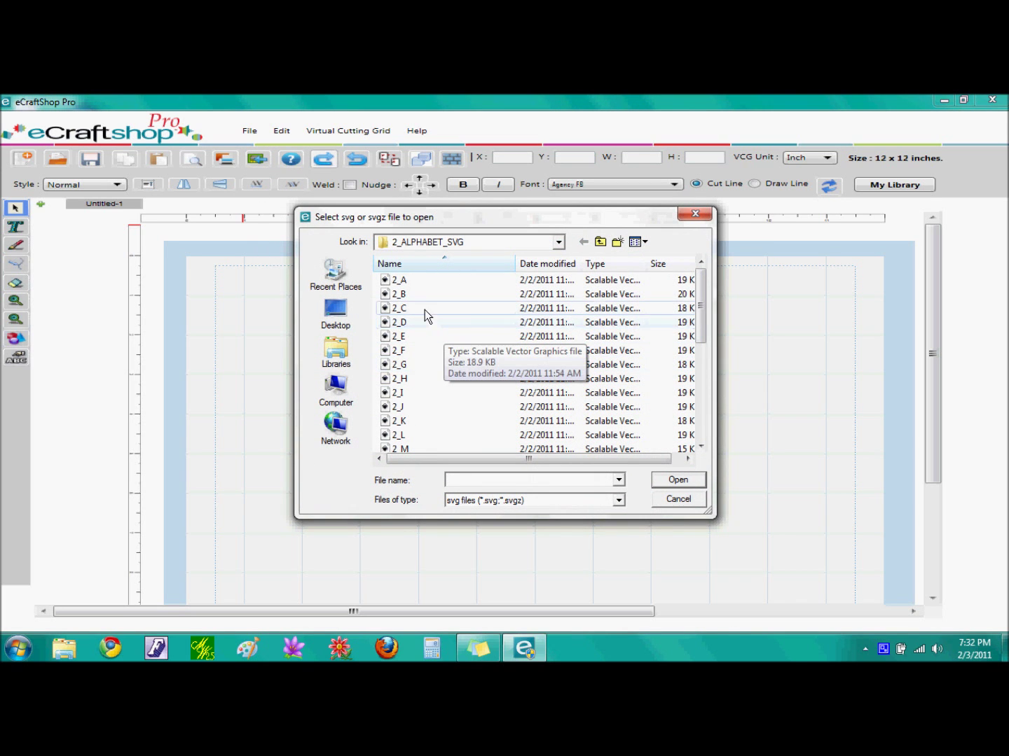
{"action": "left_click", "coordinate": [601, 242]}
{"action": "left_click", "coordinate": [601, 242]}
{"action": "left_click", "coordinate": [601, 242]}
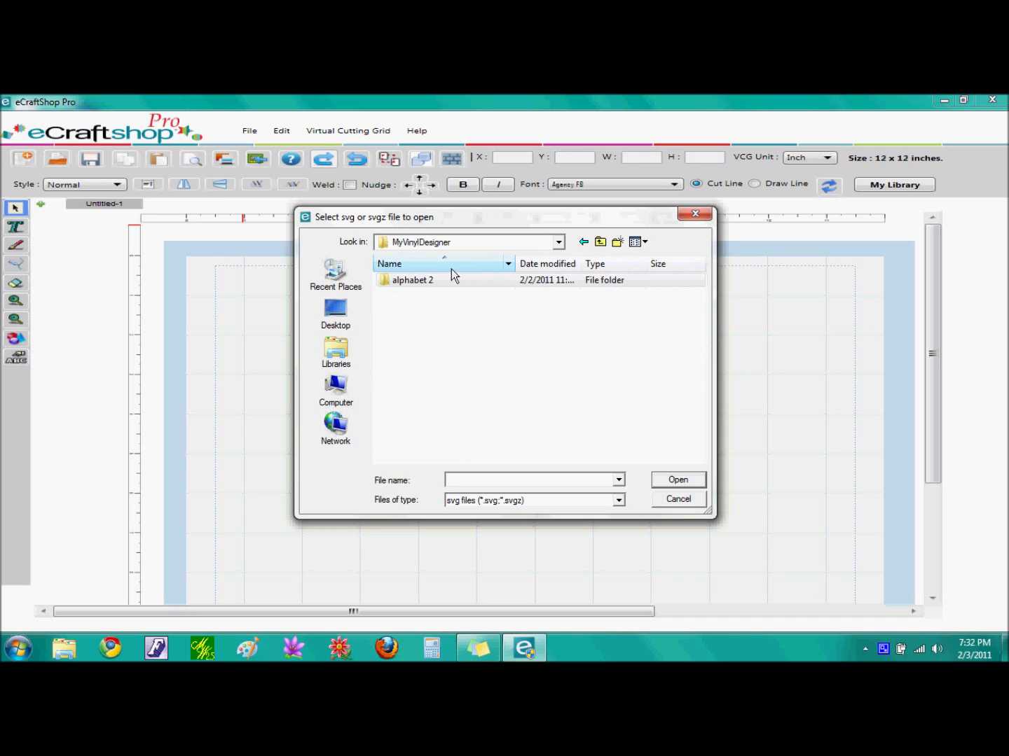
{"action": "double_click", "coordinate": [418, 282]}
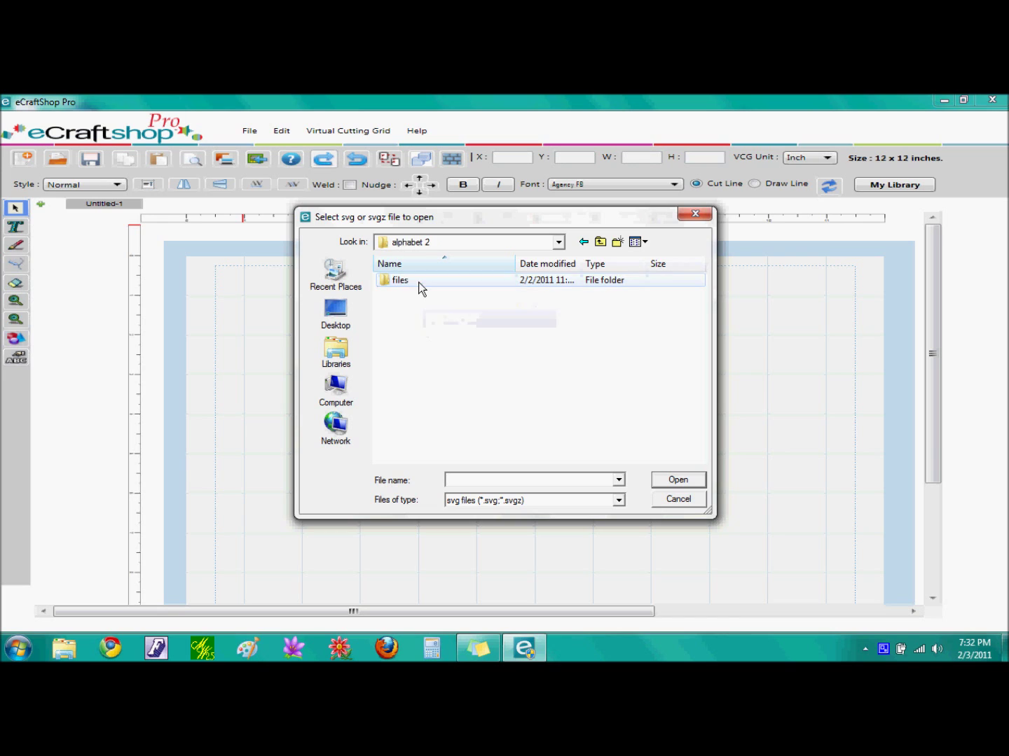
{"action": "double_click", "coordinate": [418, 282]}
{"action": "double_click", "coordinate": [418, 282]}
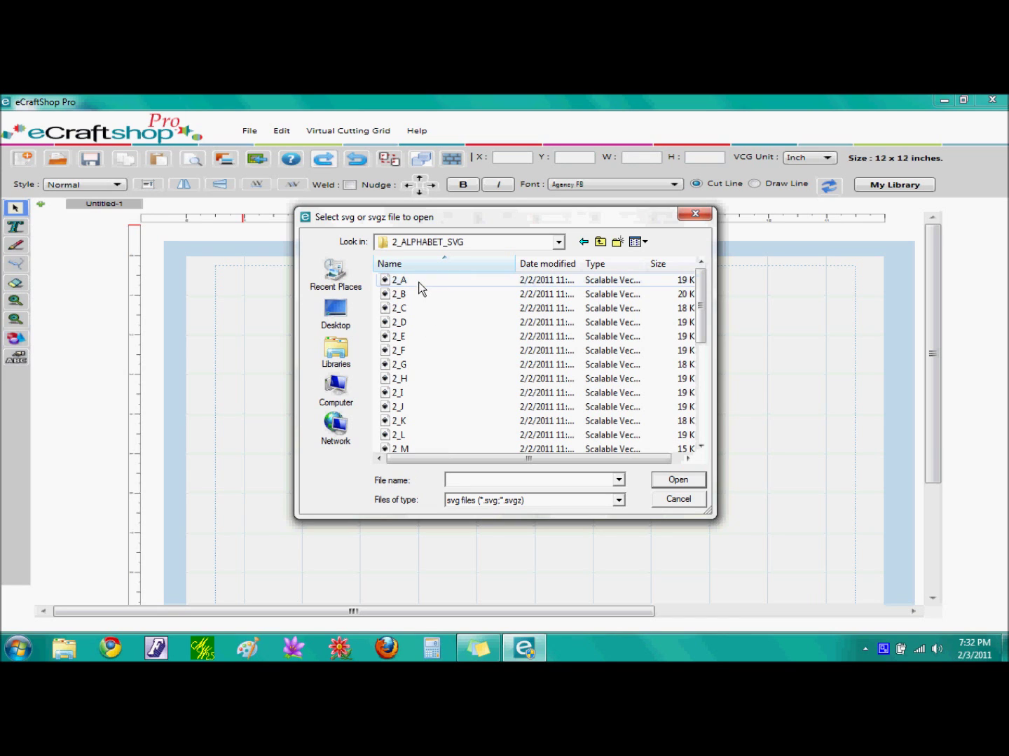
{"action": "left_click", "coordinate": [414, 296]}
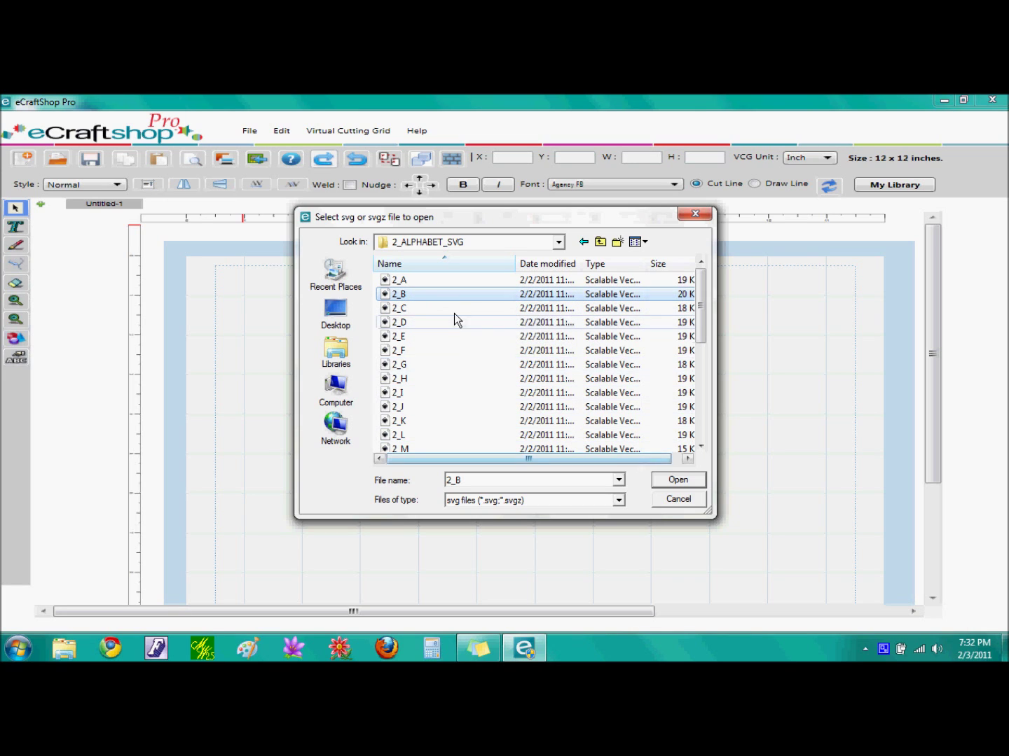
- Import 2_B onto the mat (0.81 by 0.72 in at 0.8854, 0.8854) and select it
{"action": "left_click", "coordinate": [677, 480]}
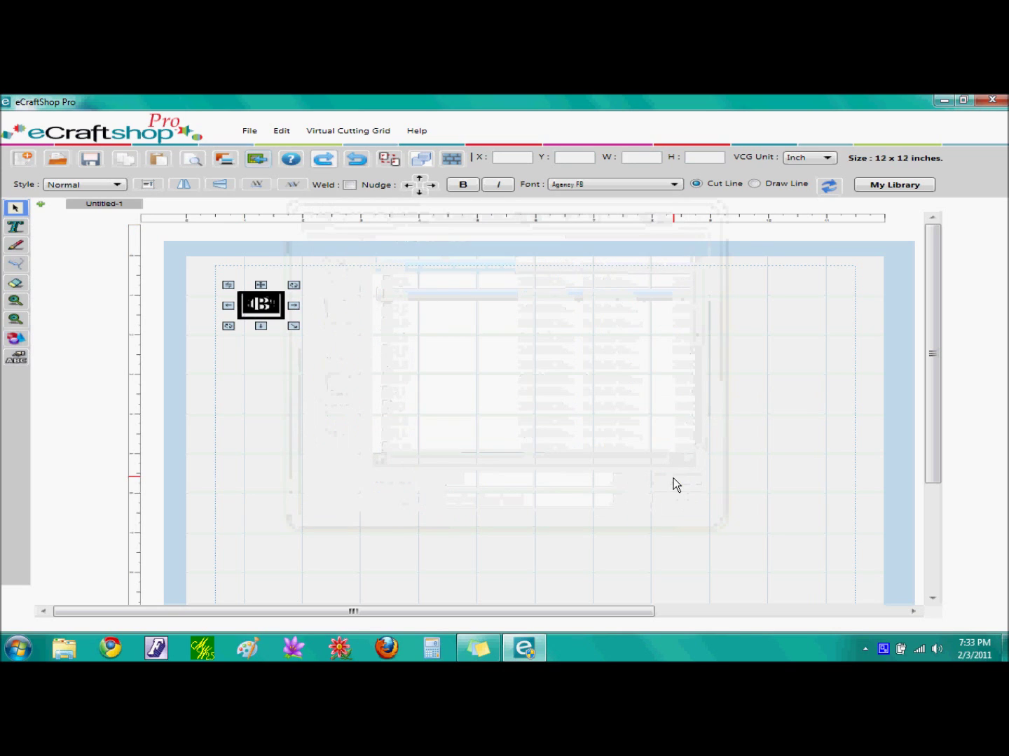
{"action": "left_click", "coordinate": [261, 304]}
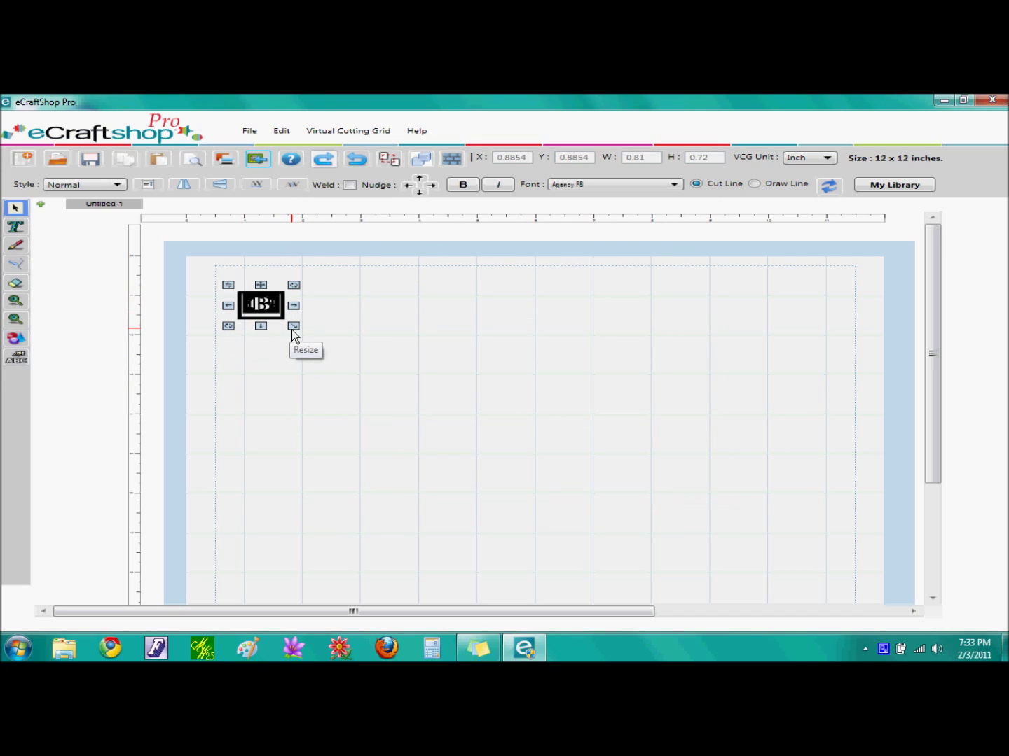
{"action": "left_click", "coordinate": [335, 330]}
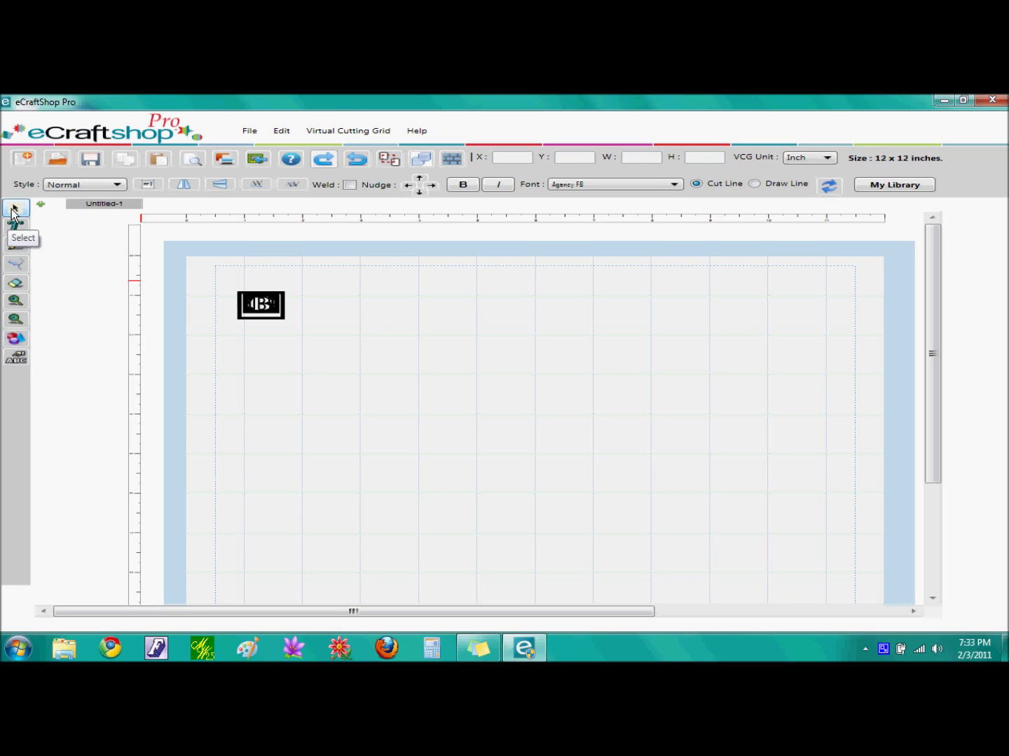
{"action": "left_click", "coordinate": [257, 304]}
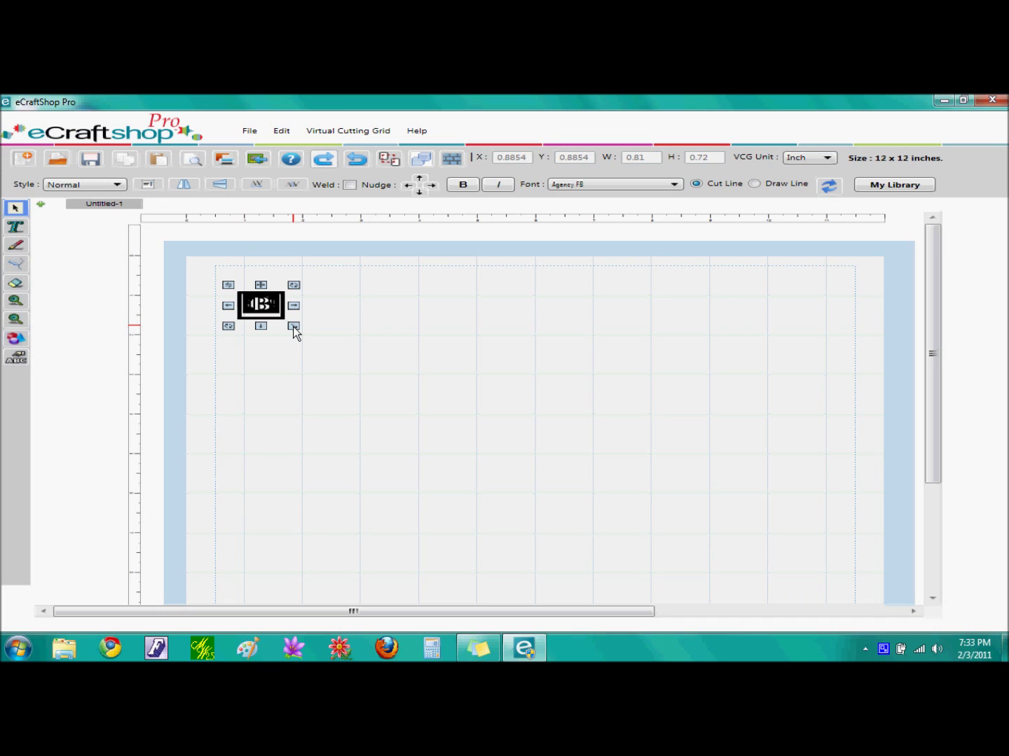
- Resize the framed B design to 9.99 by 10.01 inches
{"action": "left_click_drag", "start_coordinate": [293, 326], "coordinate": [828, 535]}
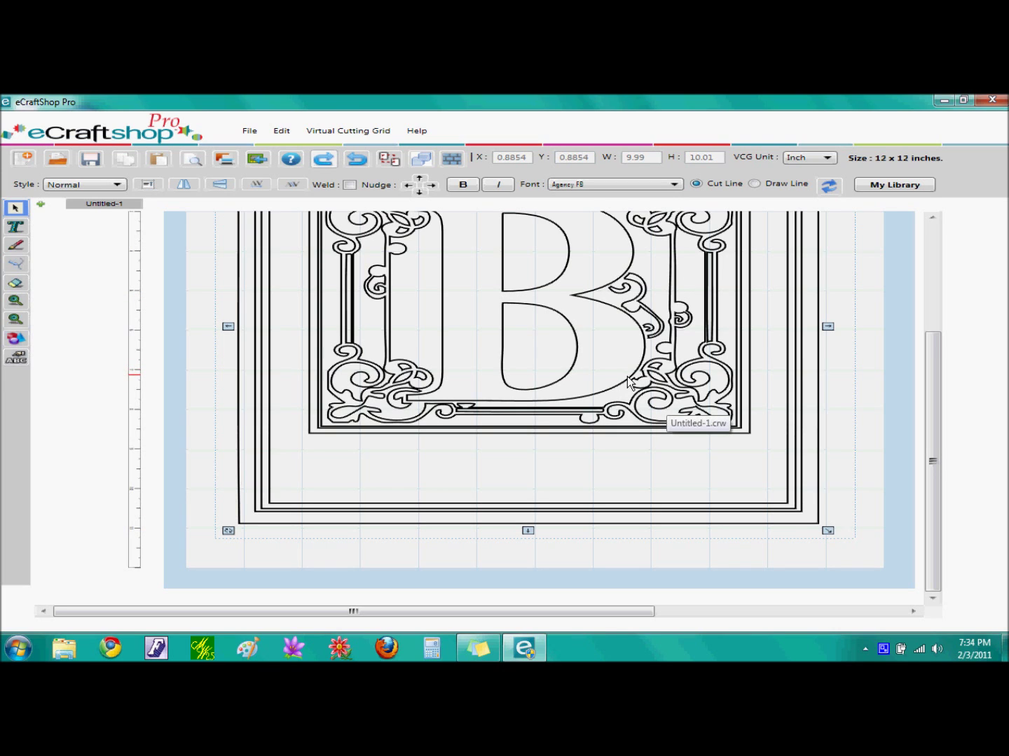
{"action": "scroll", "coordinate": [628, 382], "scroll_direction": "up", "scroll_amount": 3}
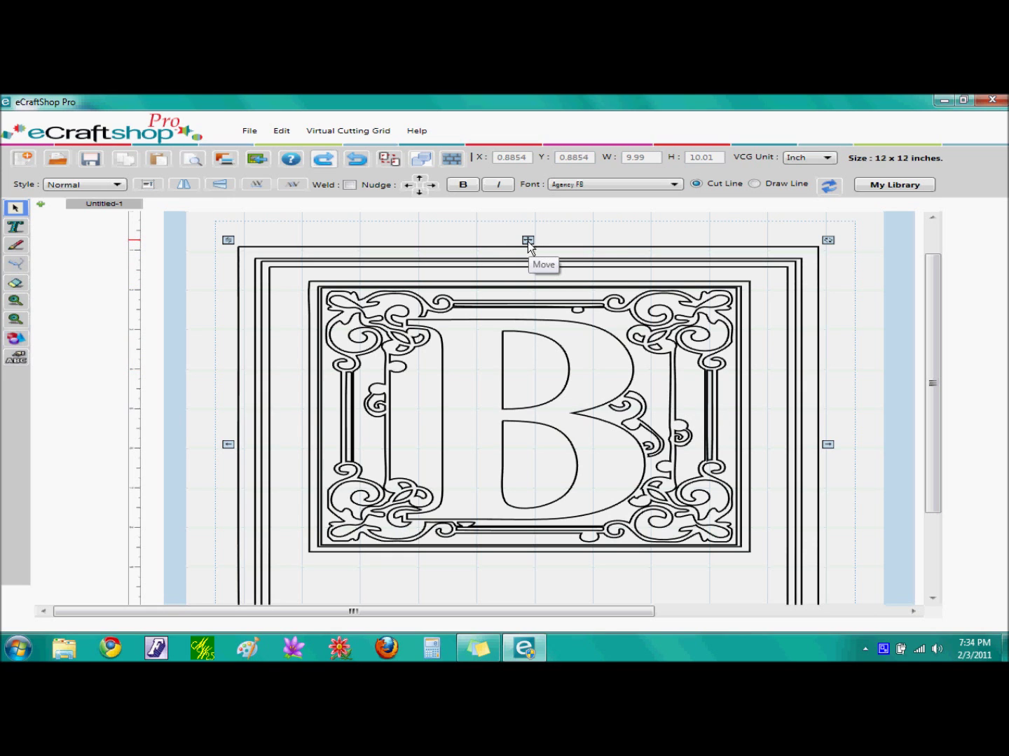
- Nudge the B design, then centre-align it on the mat at position 1.1023, 0.6982
{"action": "mouse_move", "coordinate": [528, 240]}
{"action": "left_mouse_down"}
{"action": "mouse_move", "coordinate": [540, 241]}
{"action": "mouse_move", "coordinate": [531, 239]}
{"action": "left_mouse_up"}
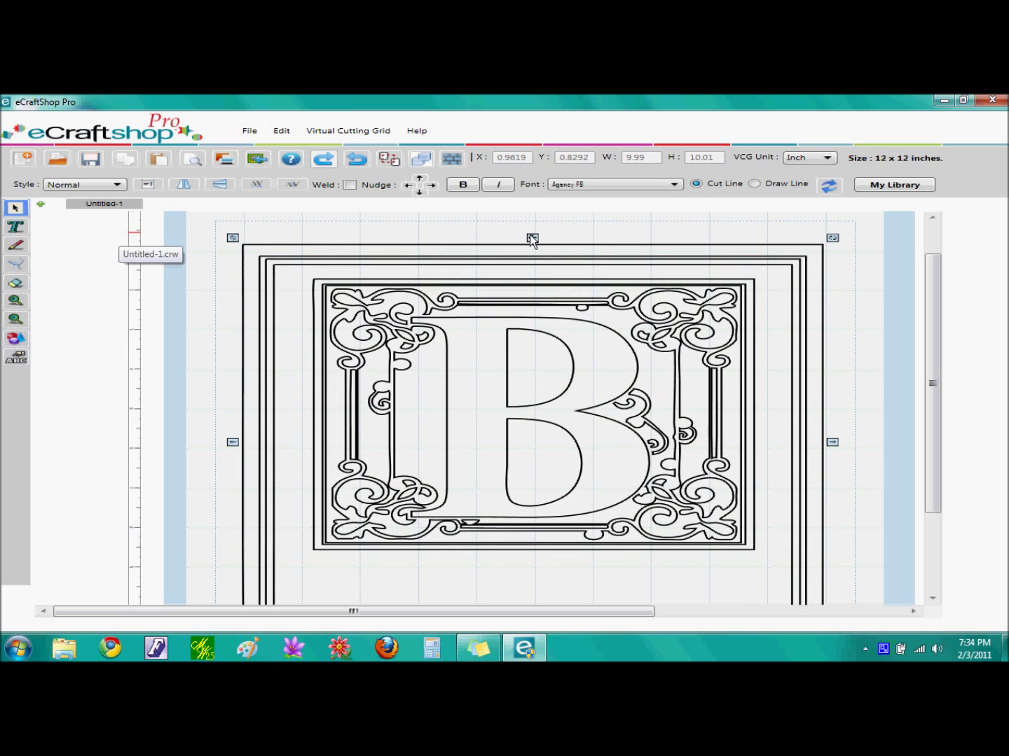
{"action": "left_click_drag", "start_coordinate": [530, 236], "coordinate": [540, 233]}
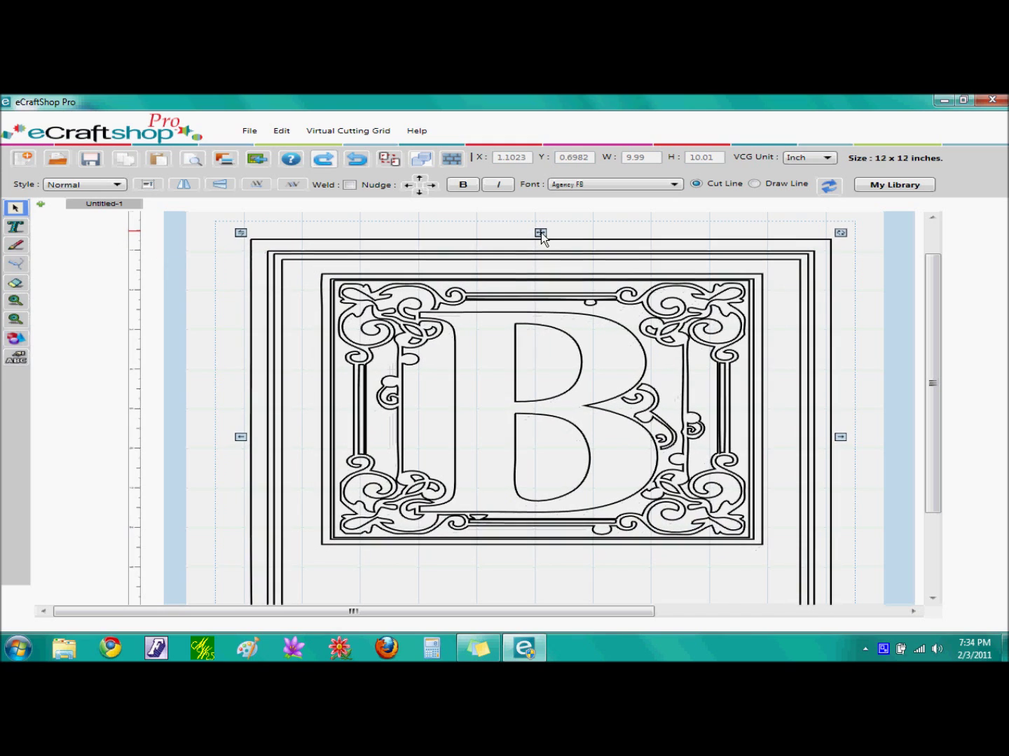
{"action": "left_click", "coordinate": [144, 186]}
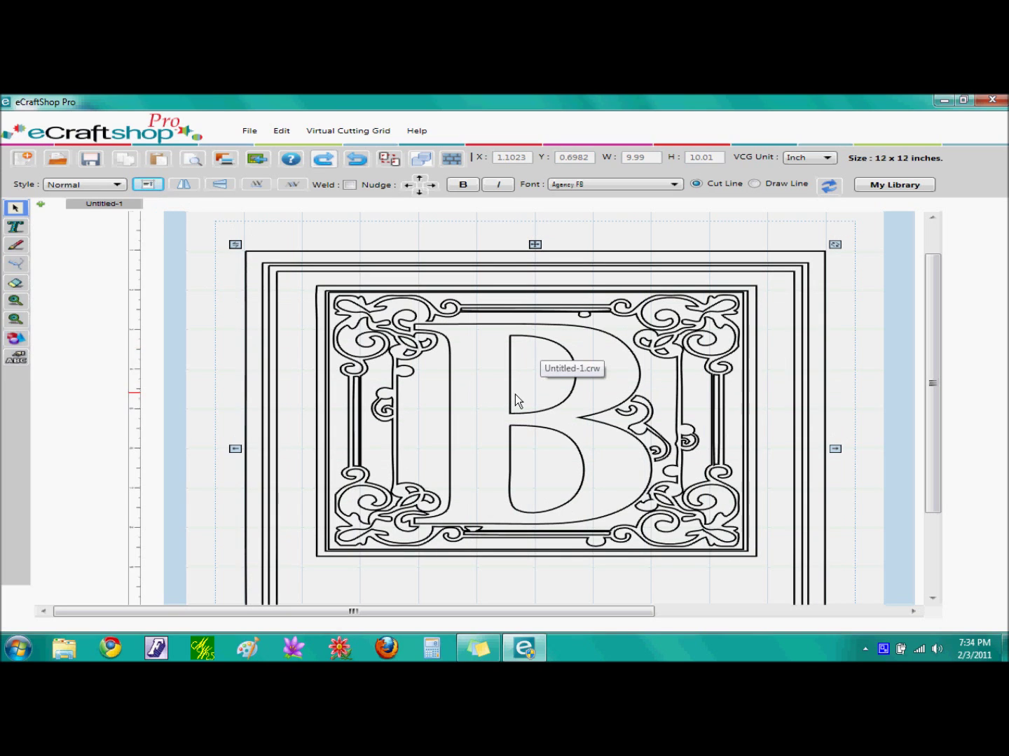
{"action": "scroll", "coordinate": [515, 396], "scroll_direction": "down", "scroll_amount": 3}
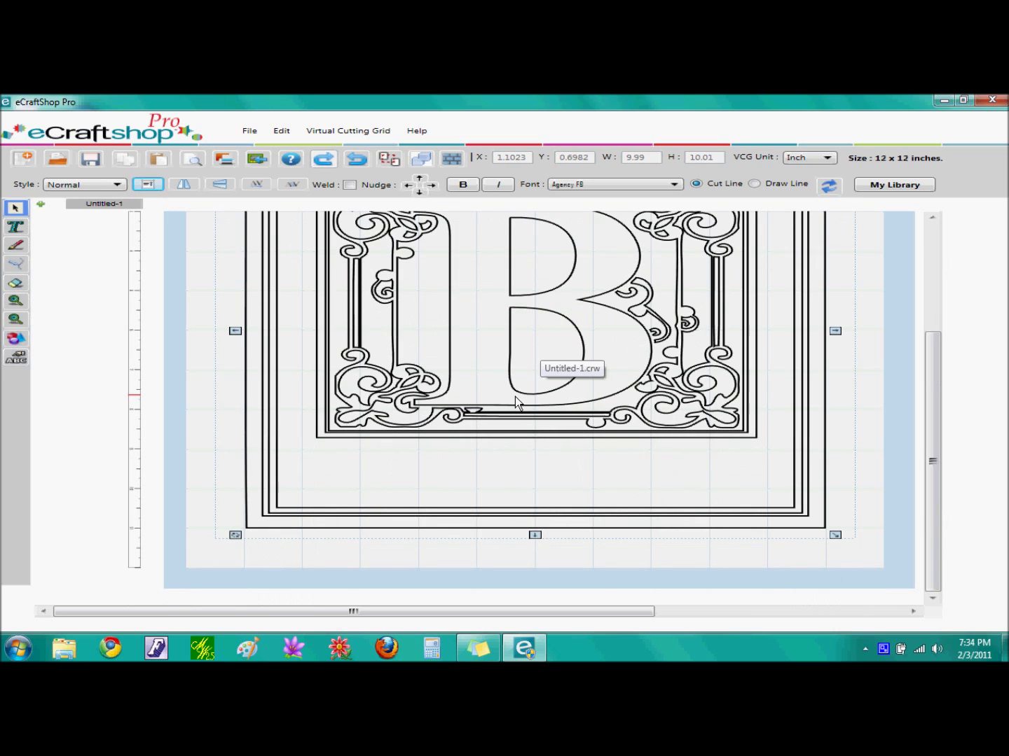
- Add a text box below the B inside the frame and type BRACEWELL
{"action": "left_click", "coordinate": [15, 234]}
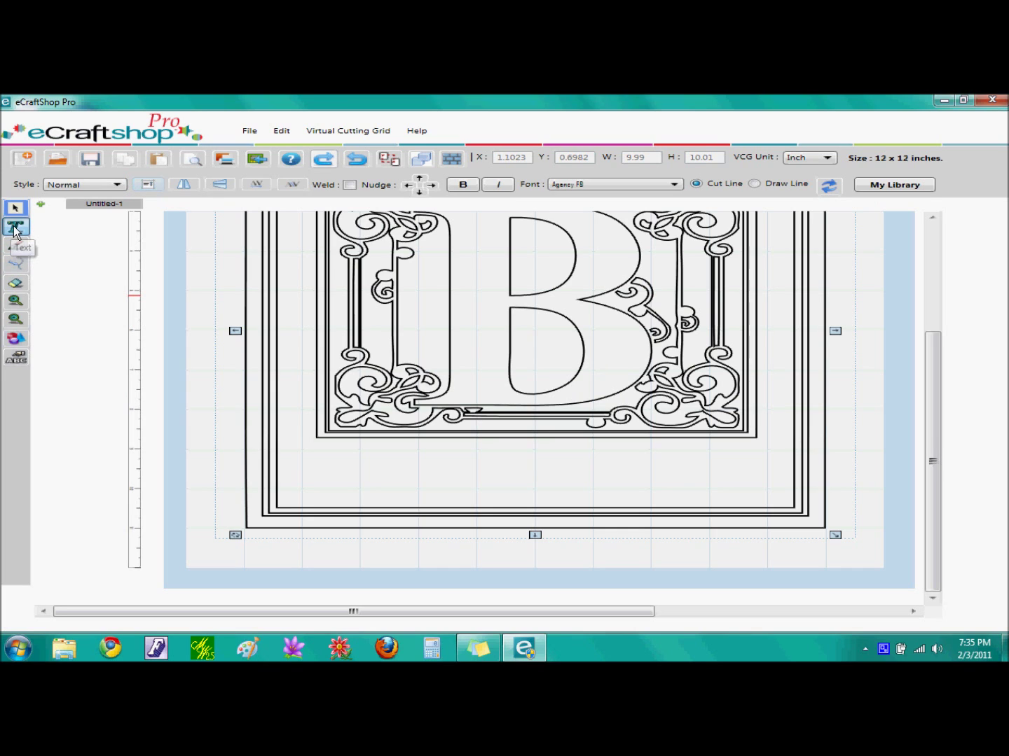
{"action": "left_click", "coordinate": [300, 455]}
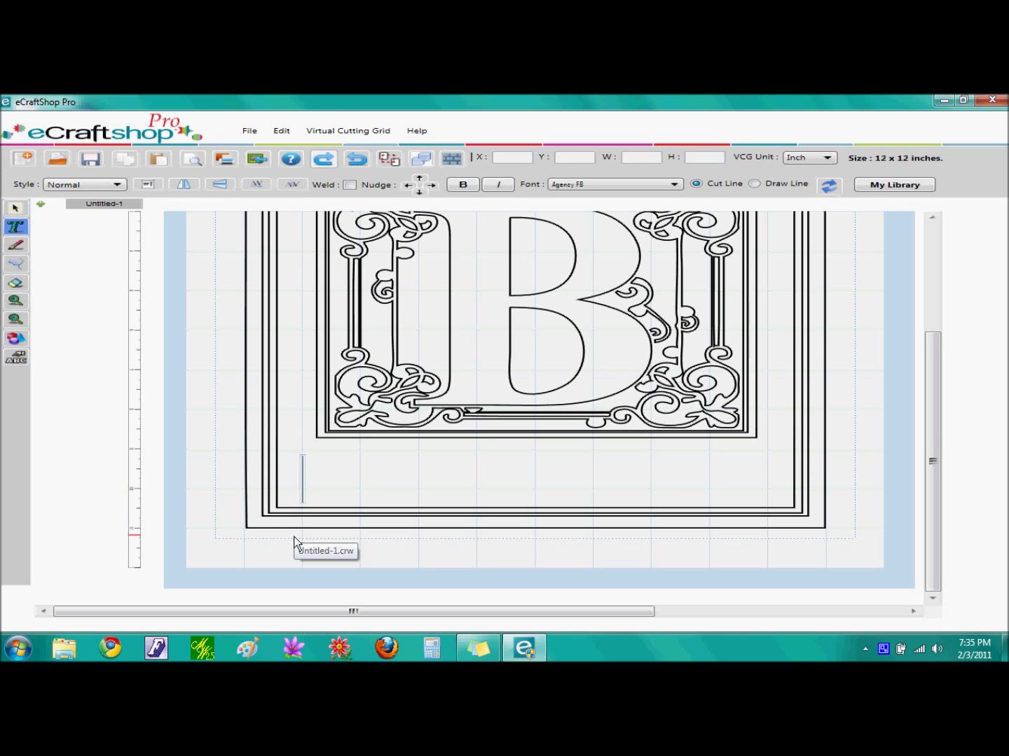
{"action": "type", "text": "BRA"}
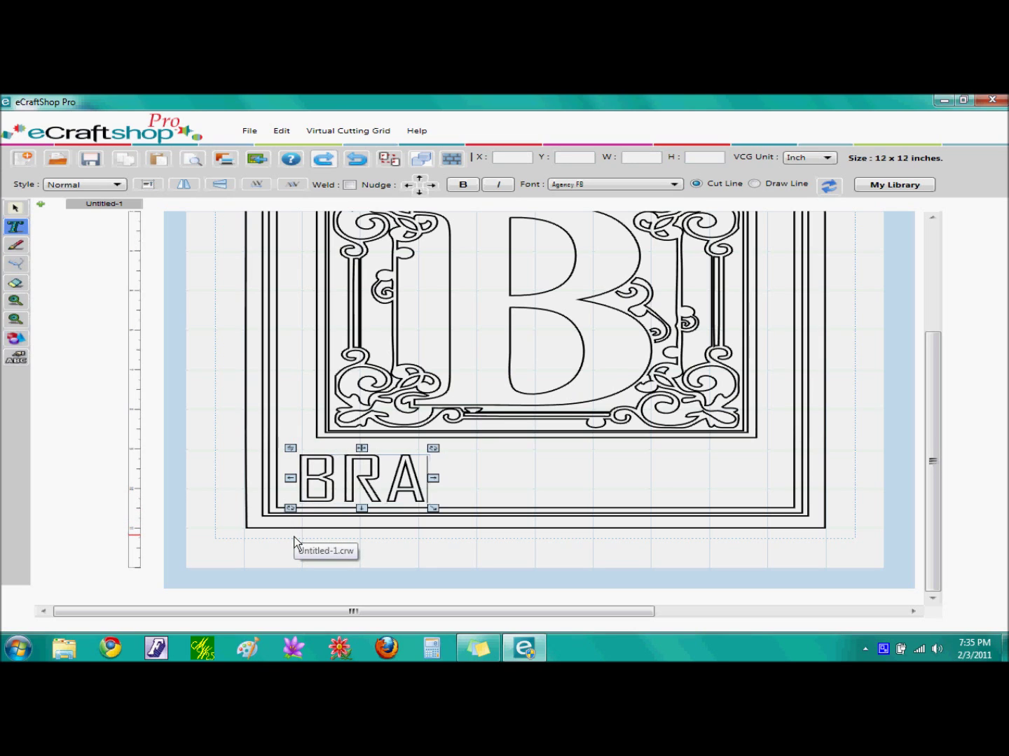
{"action": "type", "text": "CEWELL"}
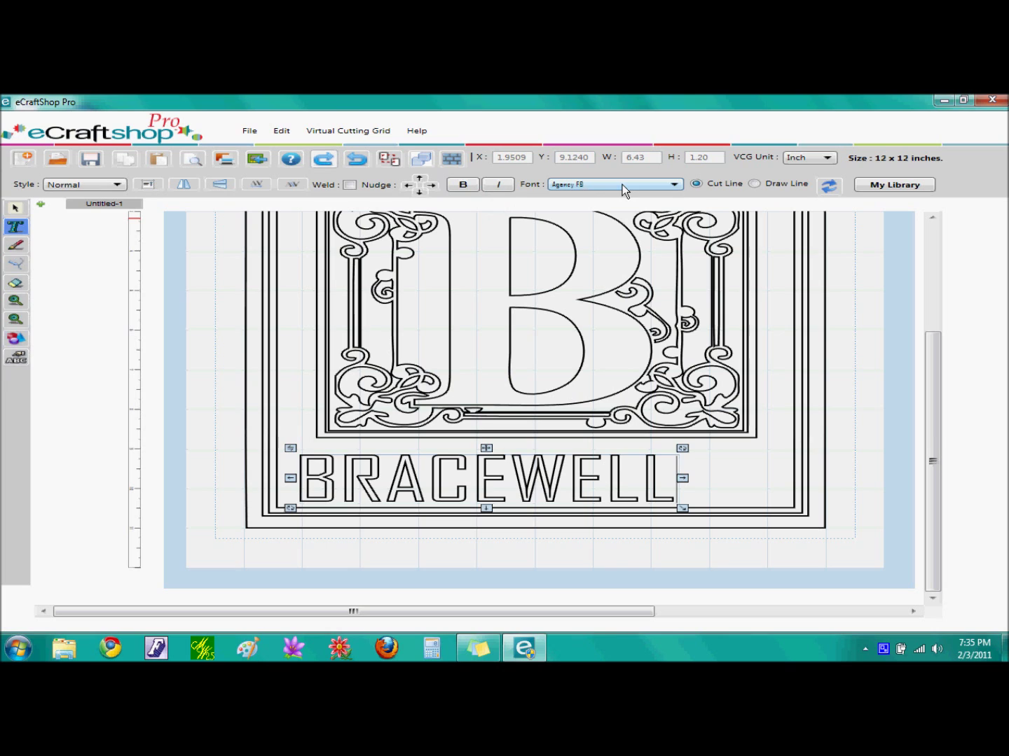
- Set BRACEWELL in the Aegean New font, bold and not italic
{"action": "left_click", "coordinate": [674, 186]}
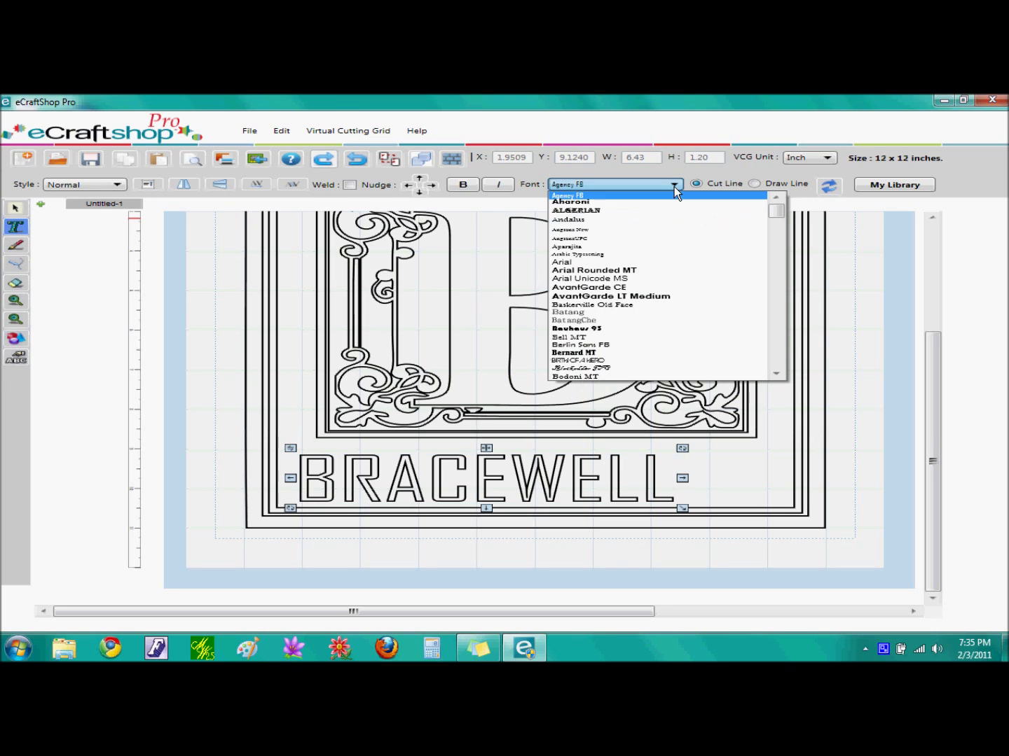
{"action": "left_click", "coordinate": [671, 229]}
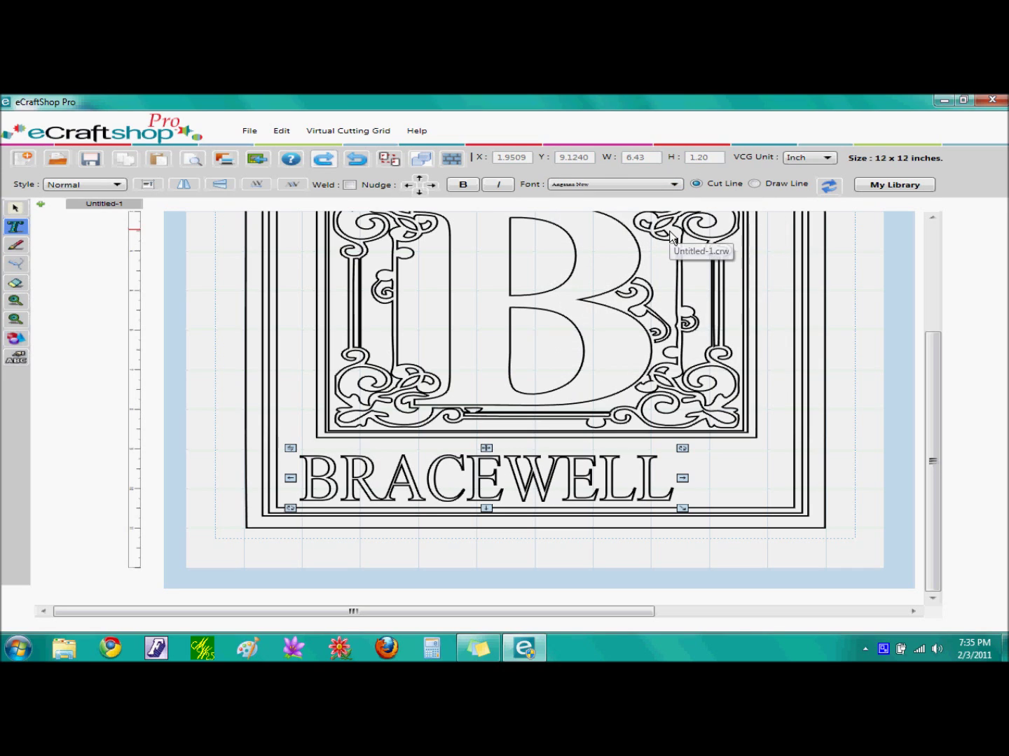
{"action": "left_click", "coordinate": [674, 185]}
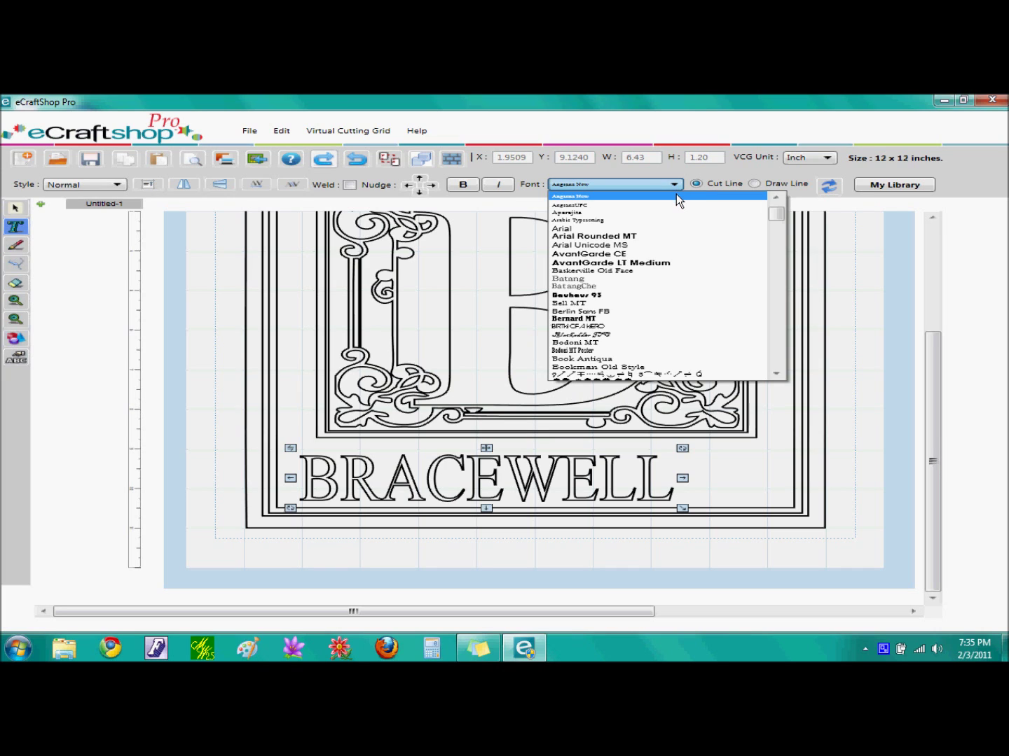
{"action": "left_click", "coordinate": [676, 184]}
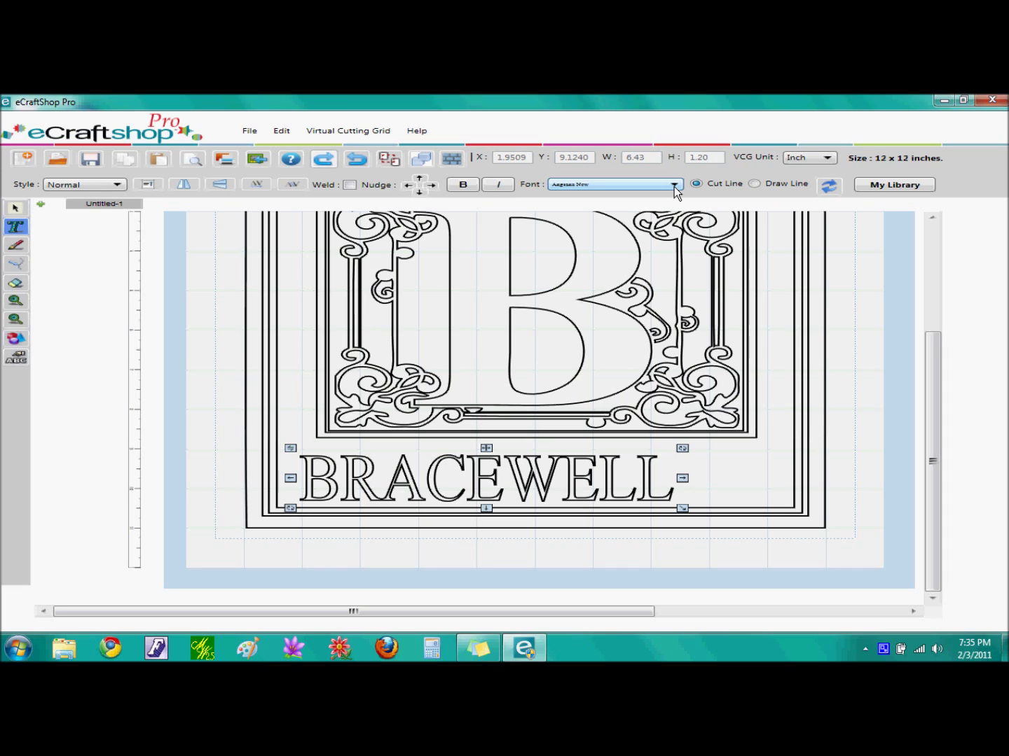
{"action": "left_click", "coordinate": [463, 185]}
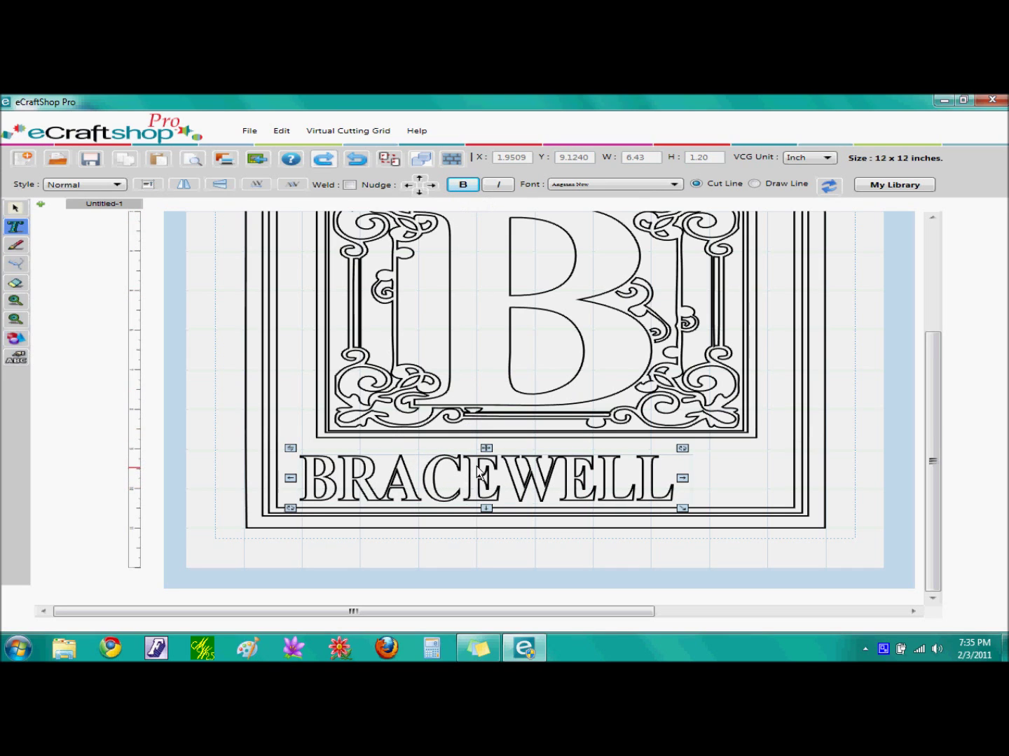
{"action": "left_click", "coordinate": [499, 186]}
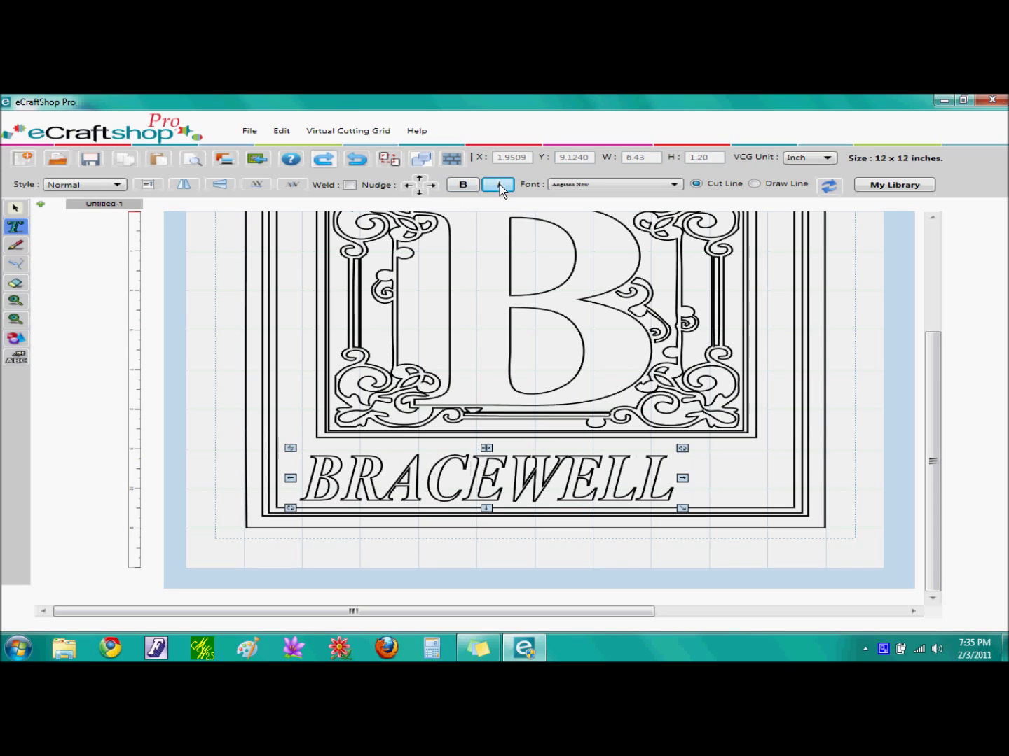
{"action": "left_click", "coordinate": [499, 186]}
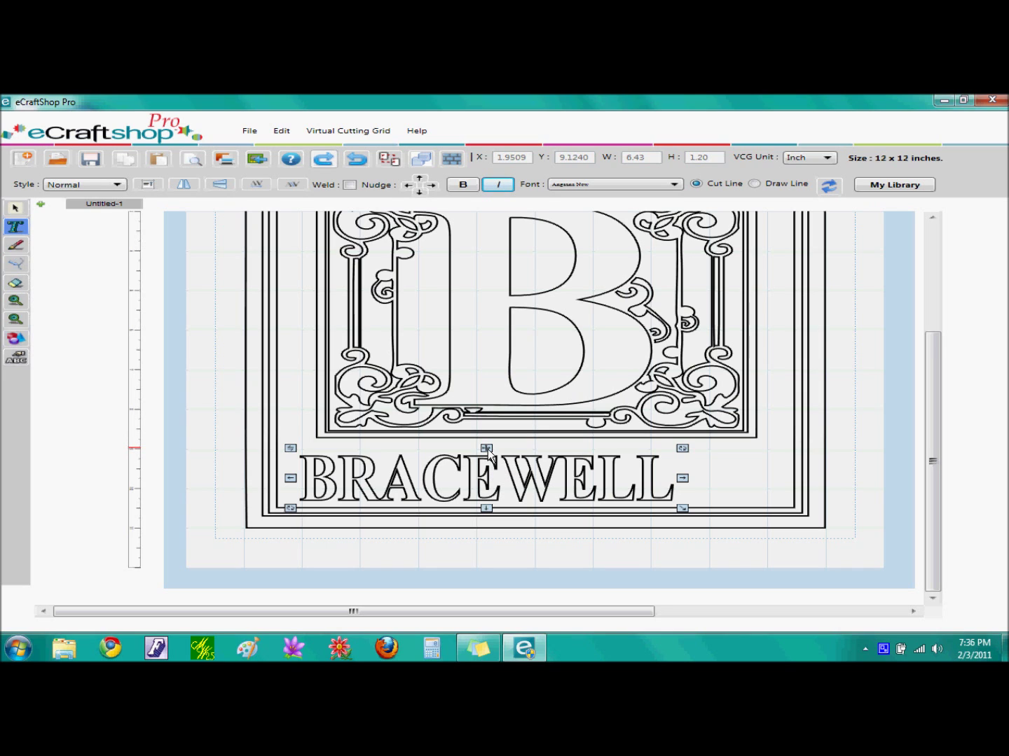
- Move and widen BRACEWELL to 8.53 by 1.33 inches at 1.7468, 8.9367, then deselect it
{"action": "left_click_drag", "start_coordinate": [488, 449], "coordinate": [473, 446]}
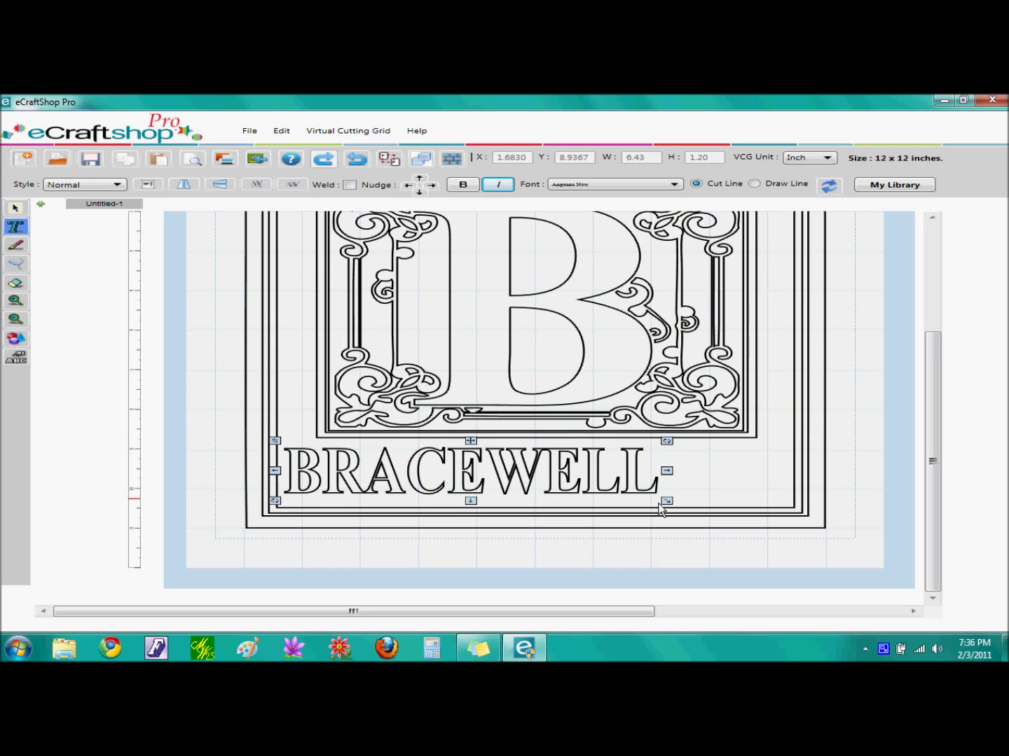
{"action": "left_click_drag", "start_coordinate": [666, 502], "coordinate": [792, 507]}
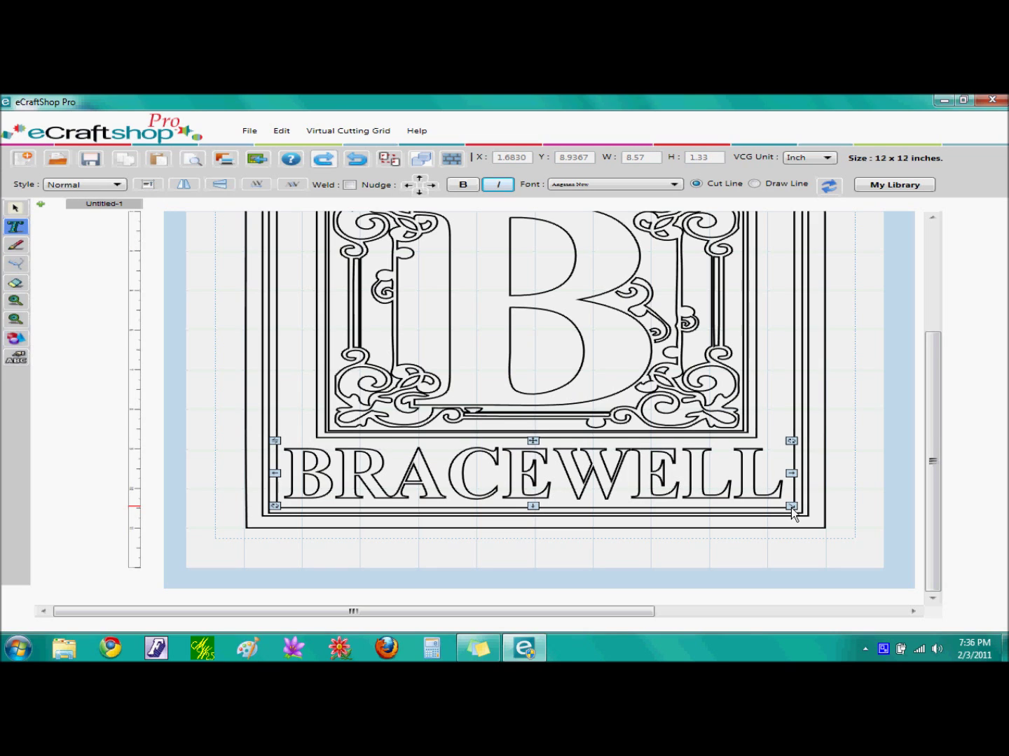
{"action": "left_click_drag", "start_coordinate": [792, 507], "coordinate": [792, 507]}
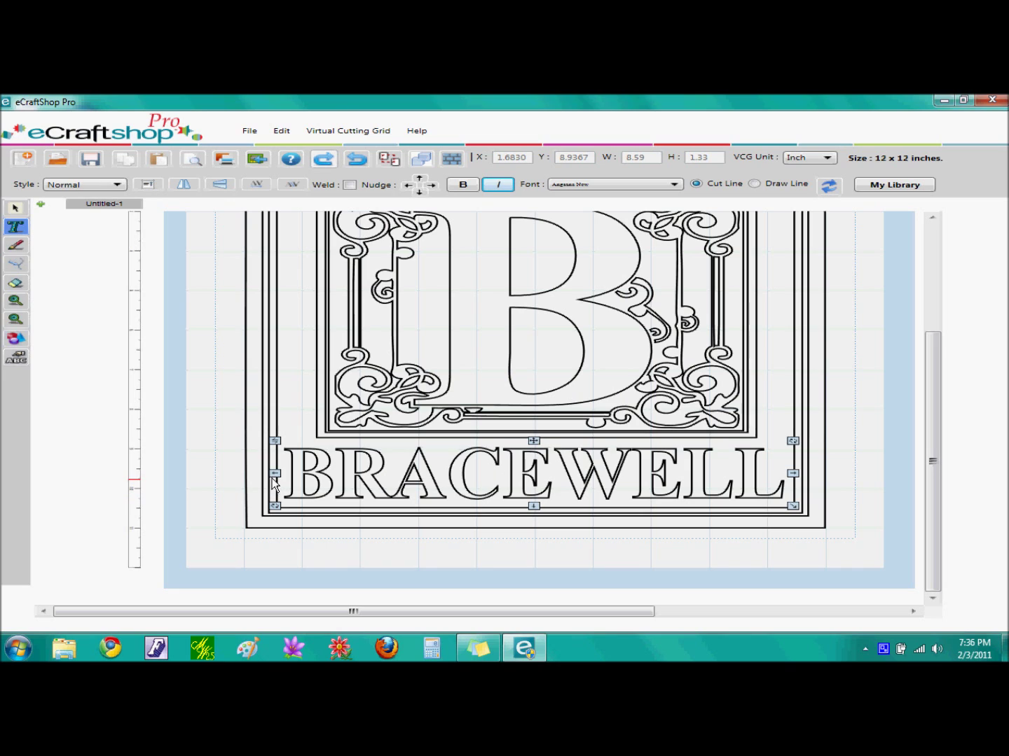
{"action": "left_click_drag", "start_coordinate": [274, 474], "coordinate": [278, 473]}
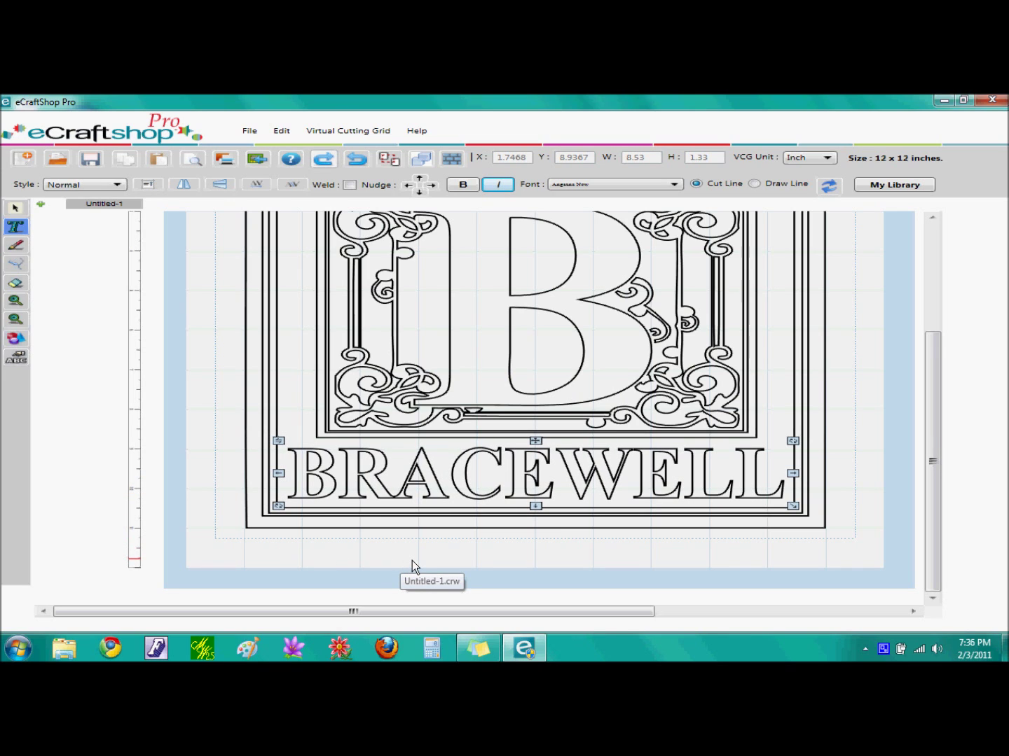
{"action": "left_click", "coordinate": [468, 554]}
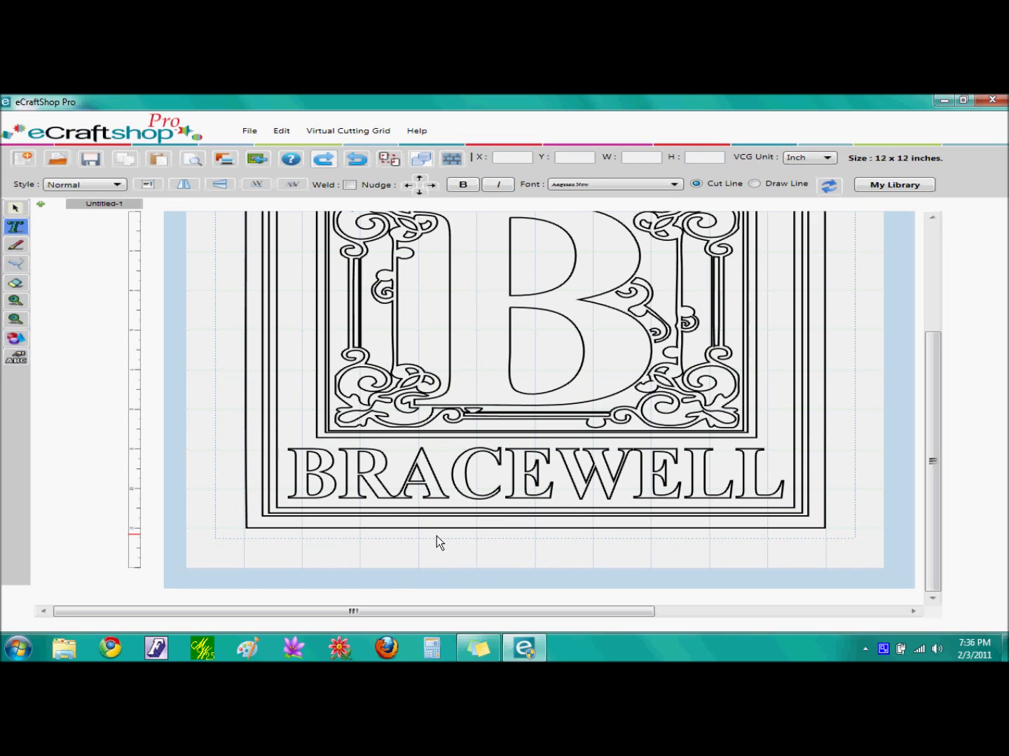
{"action": "scroll", "coordinate": [204, 431], "scroll_direction": "up", "scroll_amount": 3}
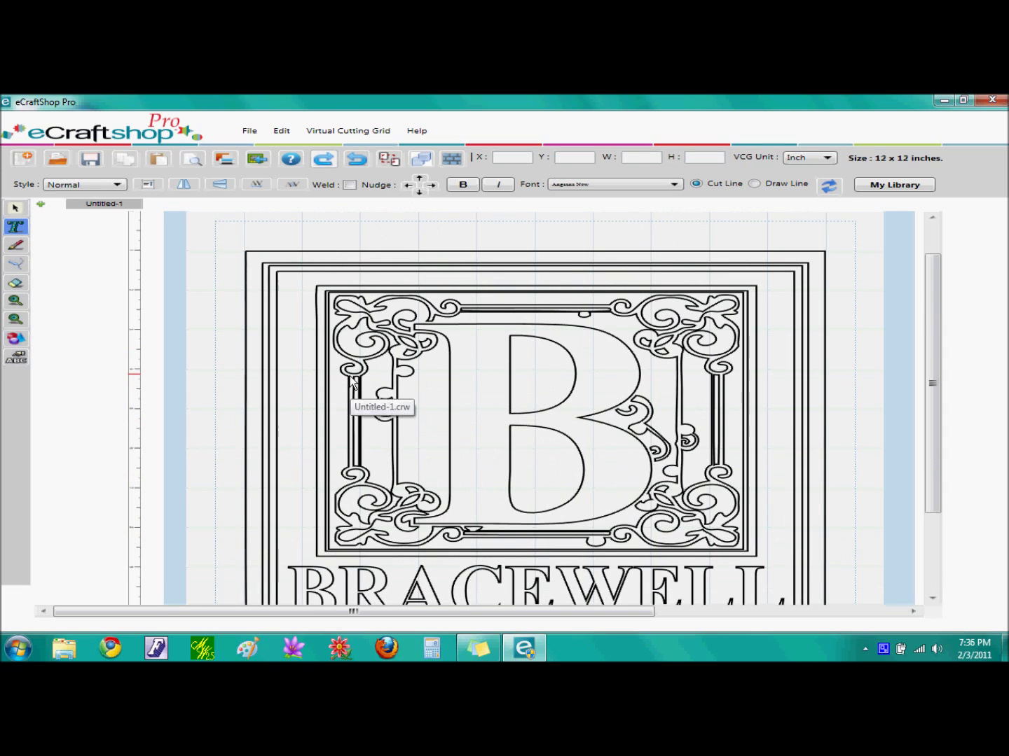
{"action": "left_click", "coordinate": [187, 161]}
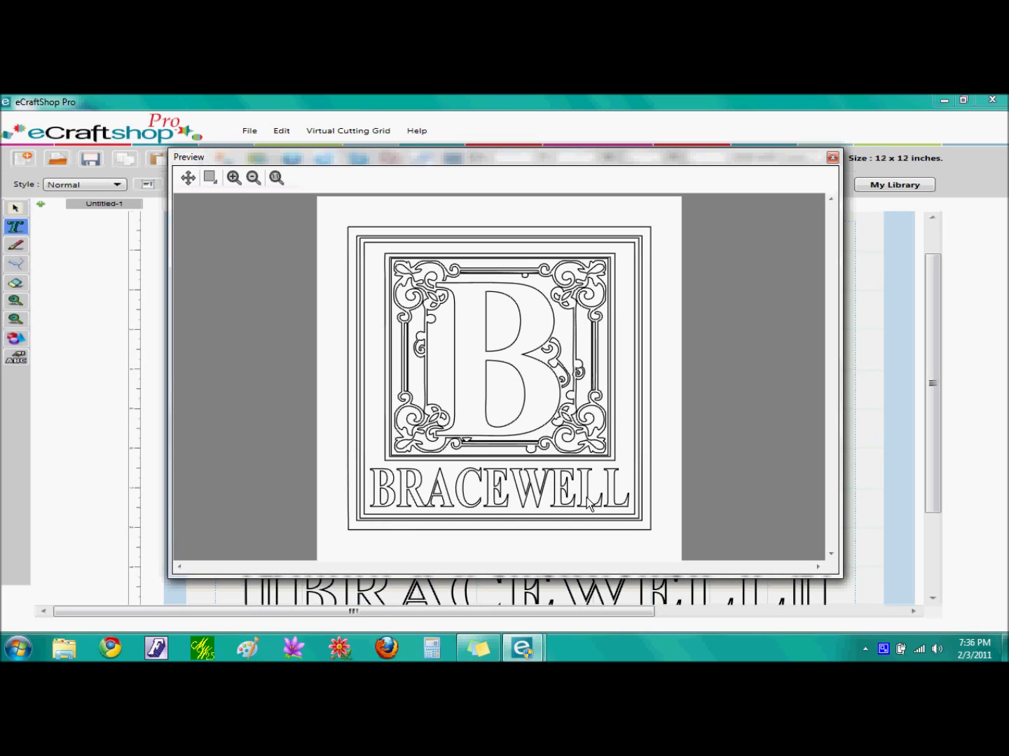
{"action": "left_click", "coordinate": [832, 157]}
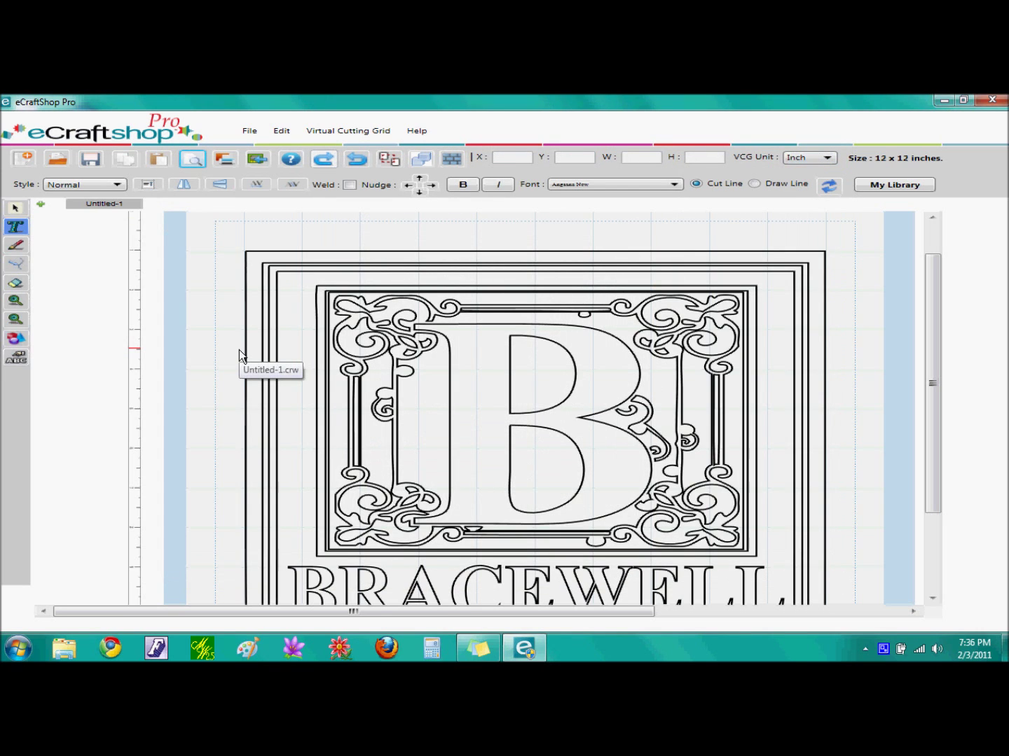
- Save the project as the CRW file 'bracewell - alphabet 2' in the MyVinylDesigner folder
{"action": "left_click", "coordinate": [251, 131]}
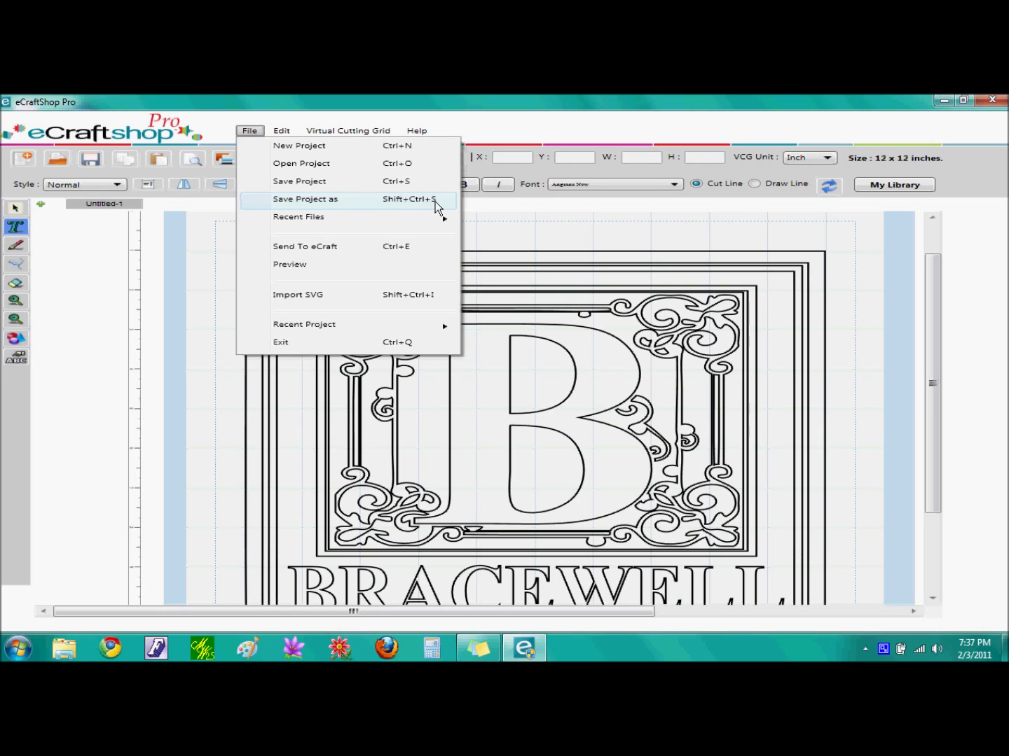
{"action": "left_click", "coordinate": [383, 205]}
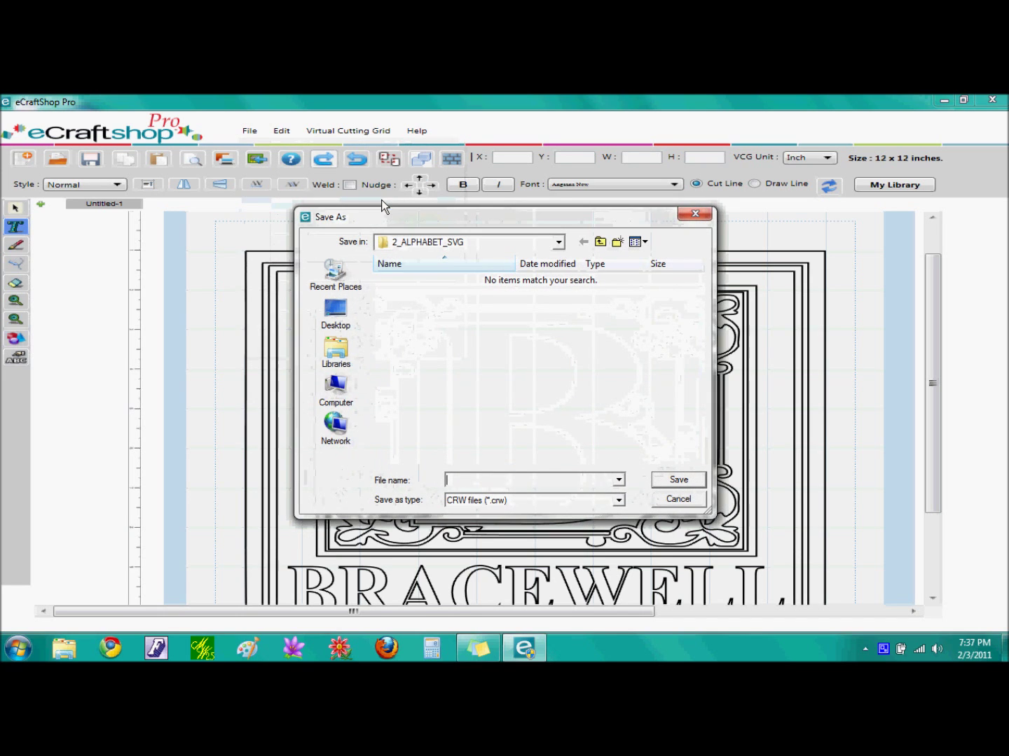
{"action": "left_click", "coordinate": [600, 243]}
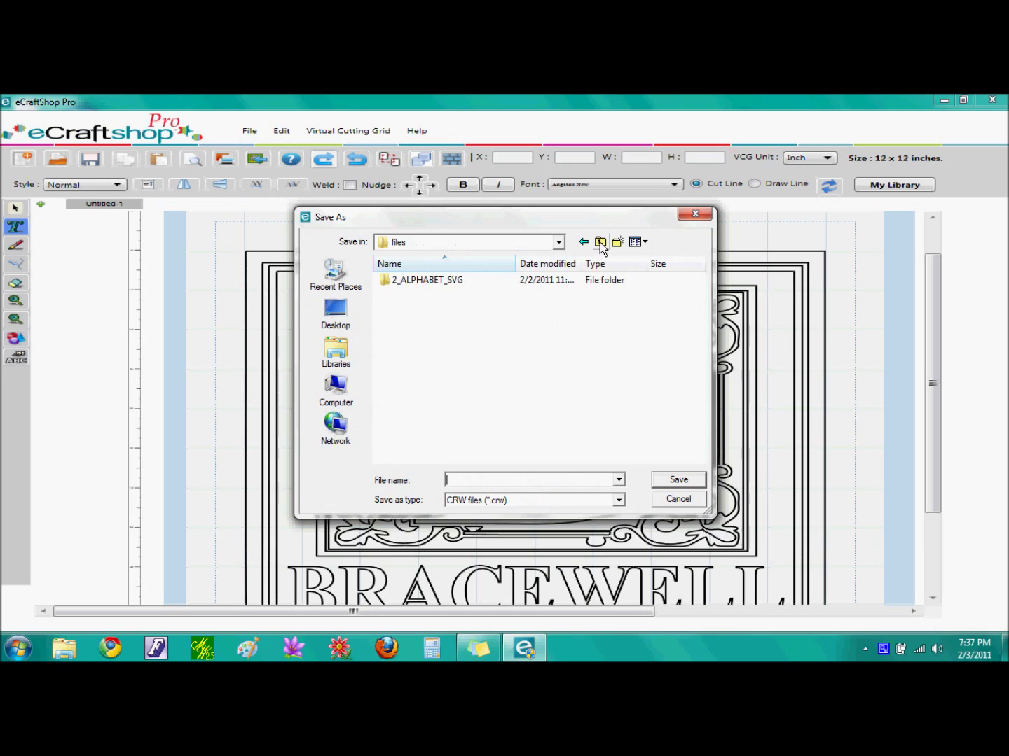
{"action": "left_click", "coordinate": [600, 243]}
{"action": "left_click", "coordinate": [600, 243]}
{"action": "left_click", "coordinate": [600, 243]}
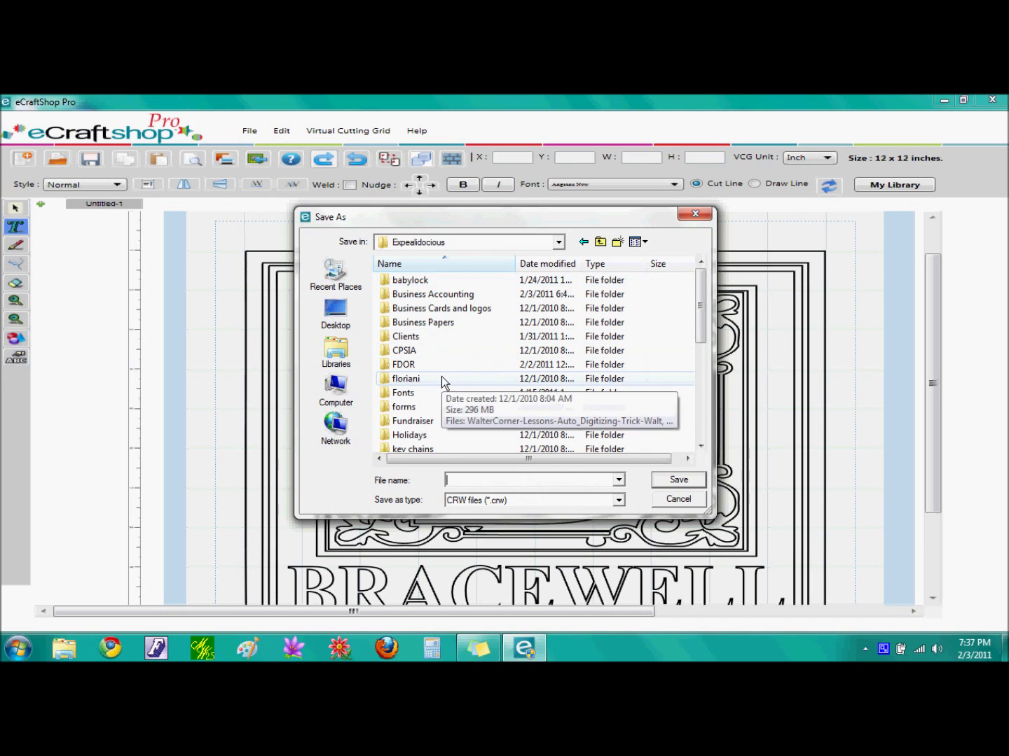
{"action": "scroll", "coordinate": [441, 373], "scroll_direction": "down", "scroll_amount": 2}
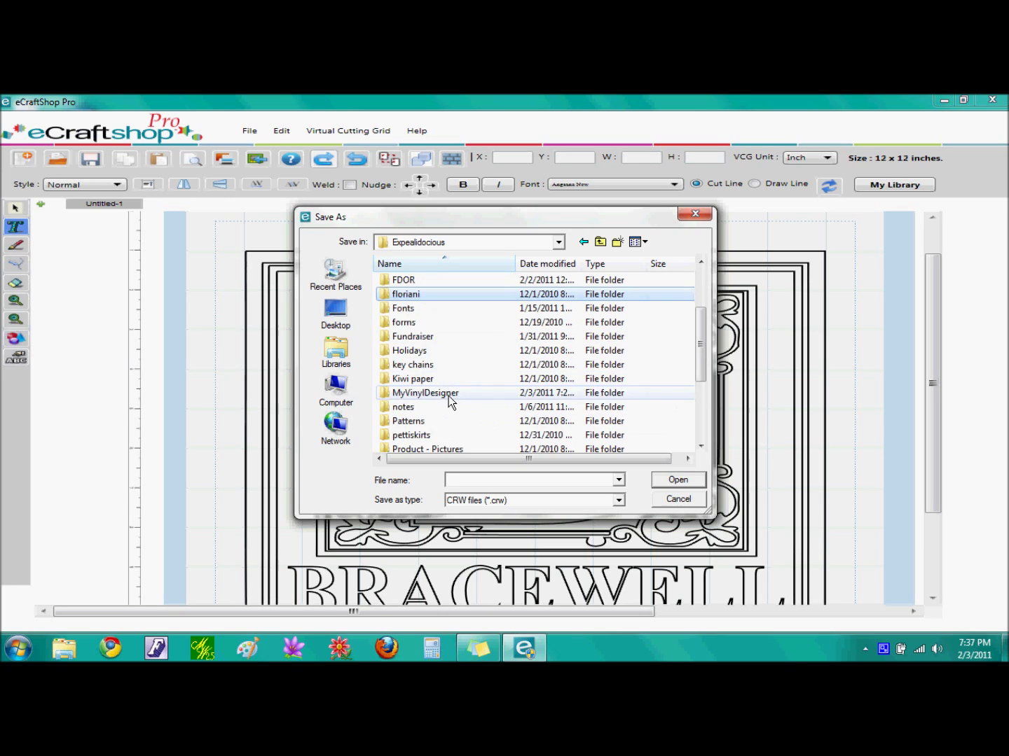
{"action": "double_click", "coordinate": [449, 395]}
{"action": "left_click", "coordinate": [469, 484]}
{"action": "type", "text": "br"}
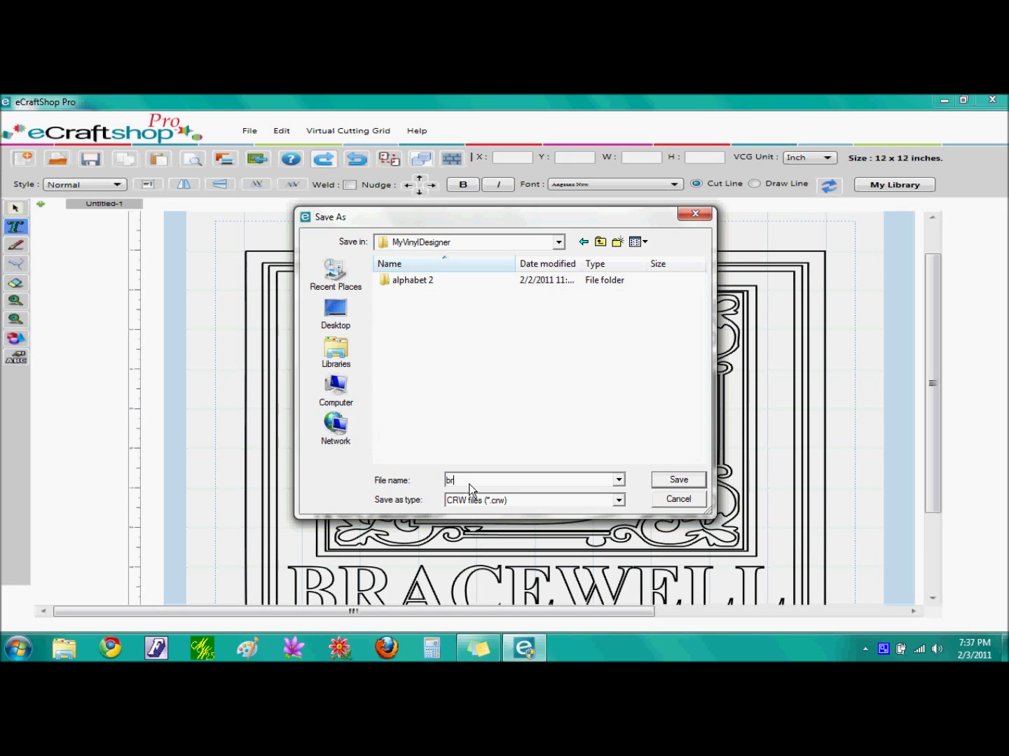
{"action": "type", "text": "acelell - alphabet 2"}
{"action": "left_click", "coordinate": [685, 480]}
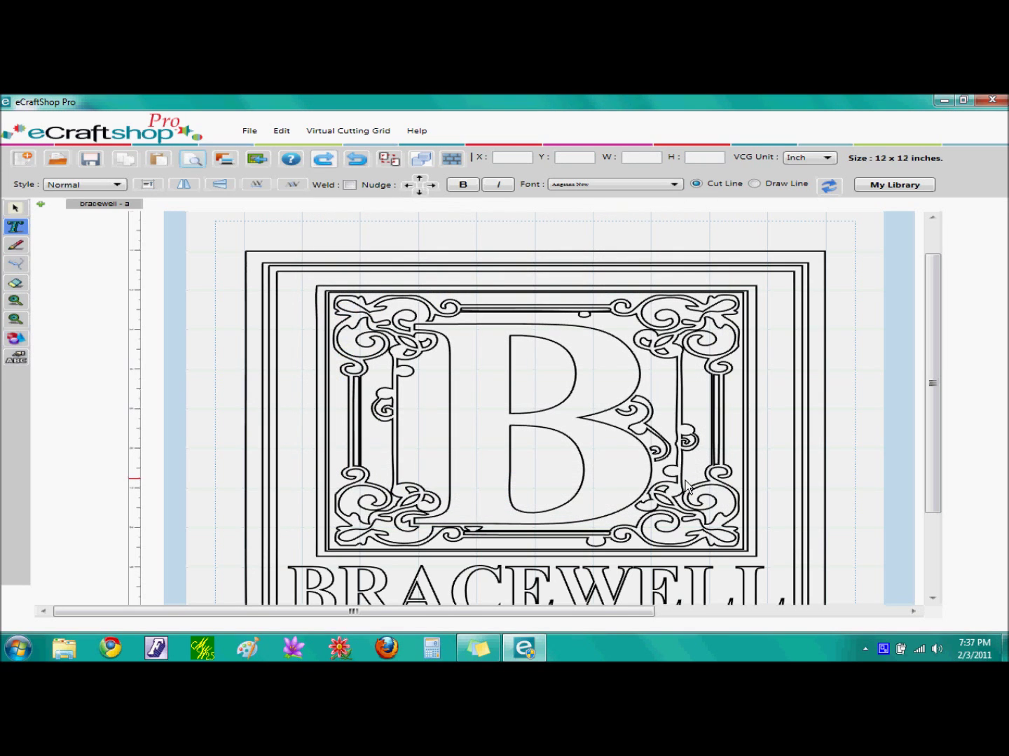